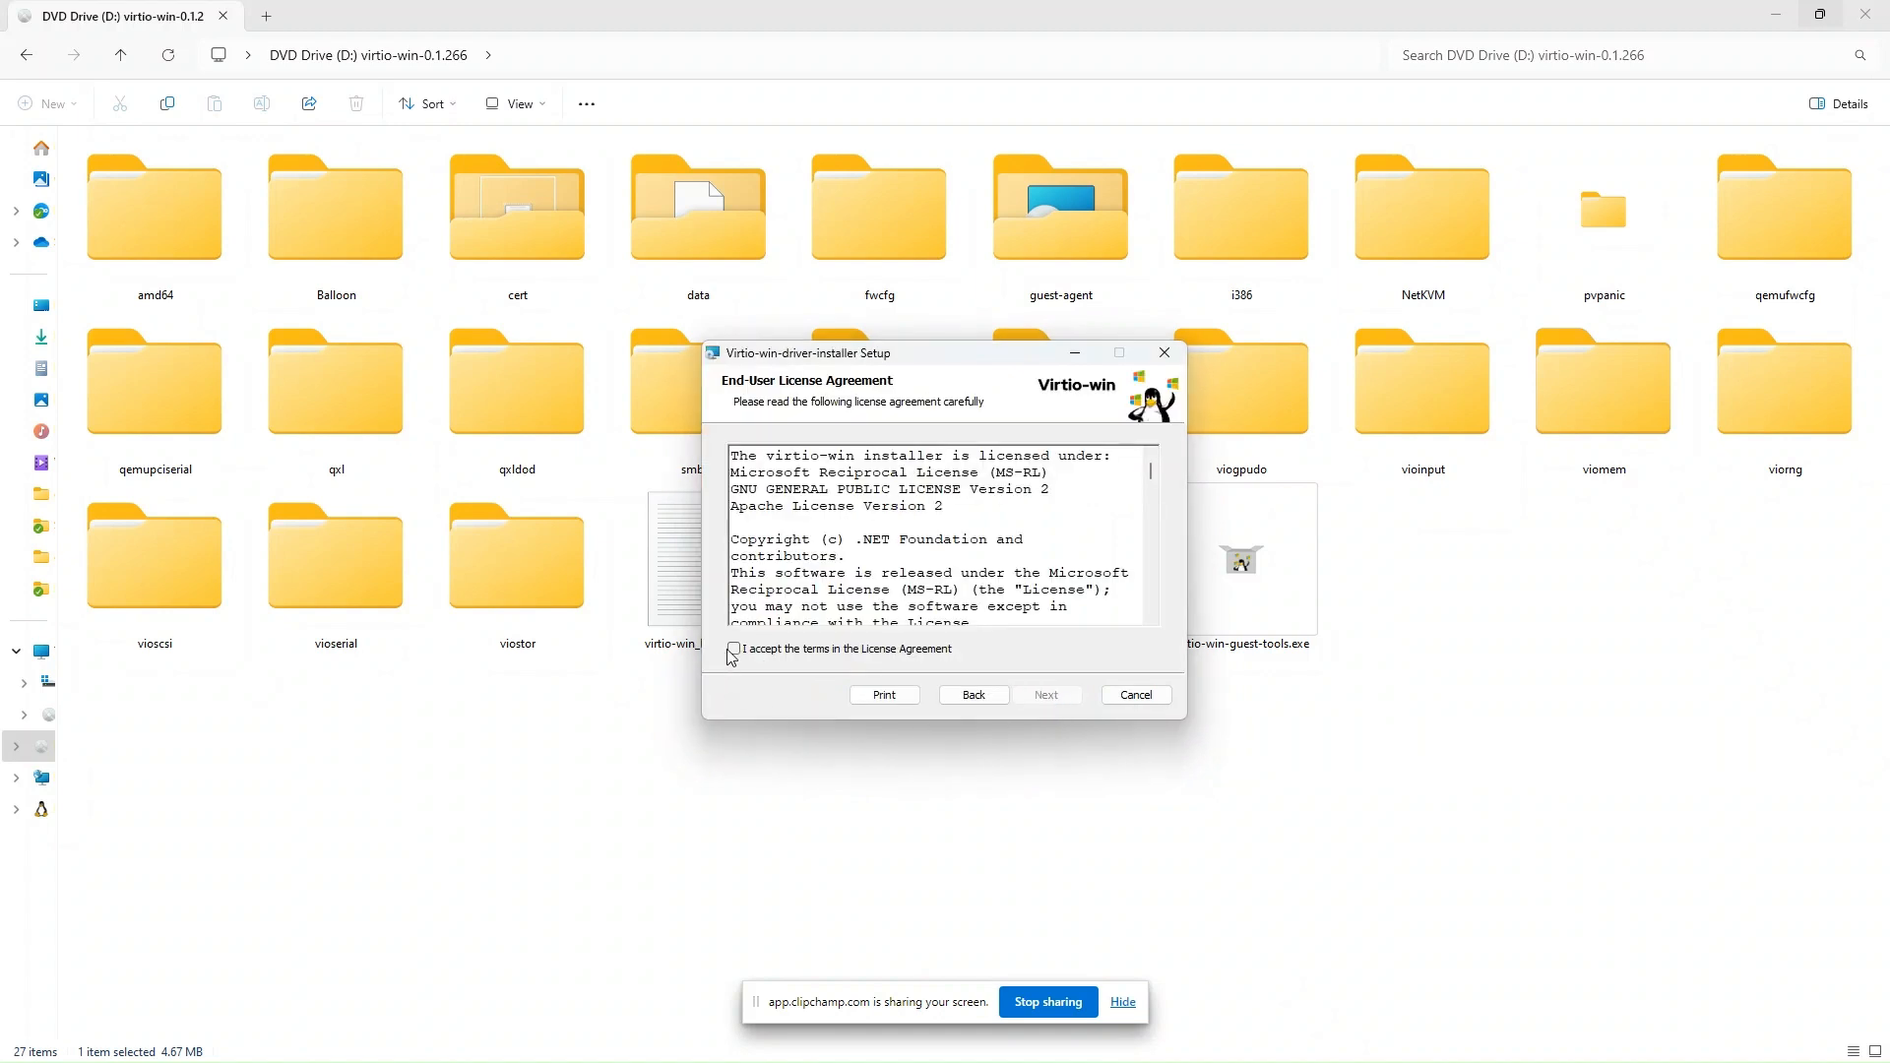
Step: Accept the license agreement and install the Virtio-win drivers with the default features, finishing the setup wizard
left_click(733, 649)
left_click(1048, 696)
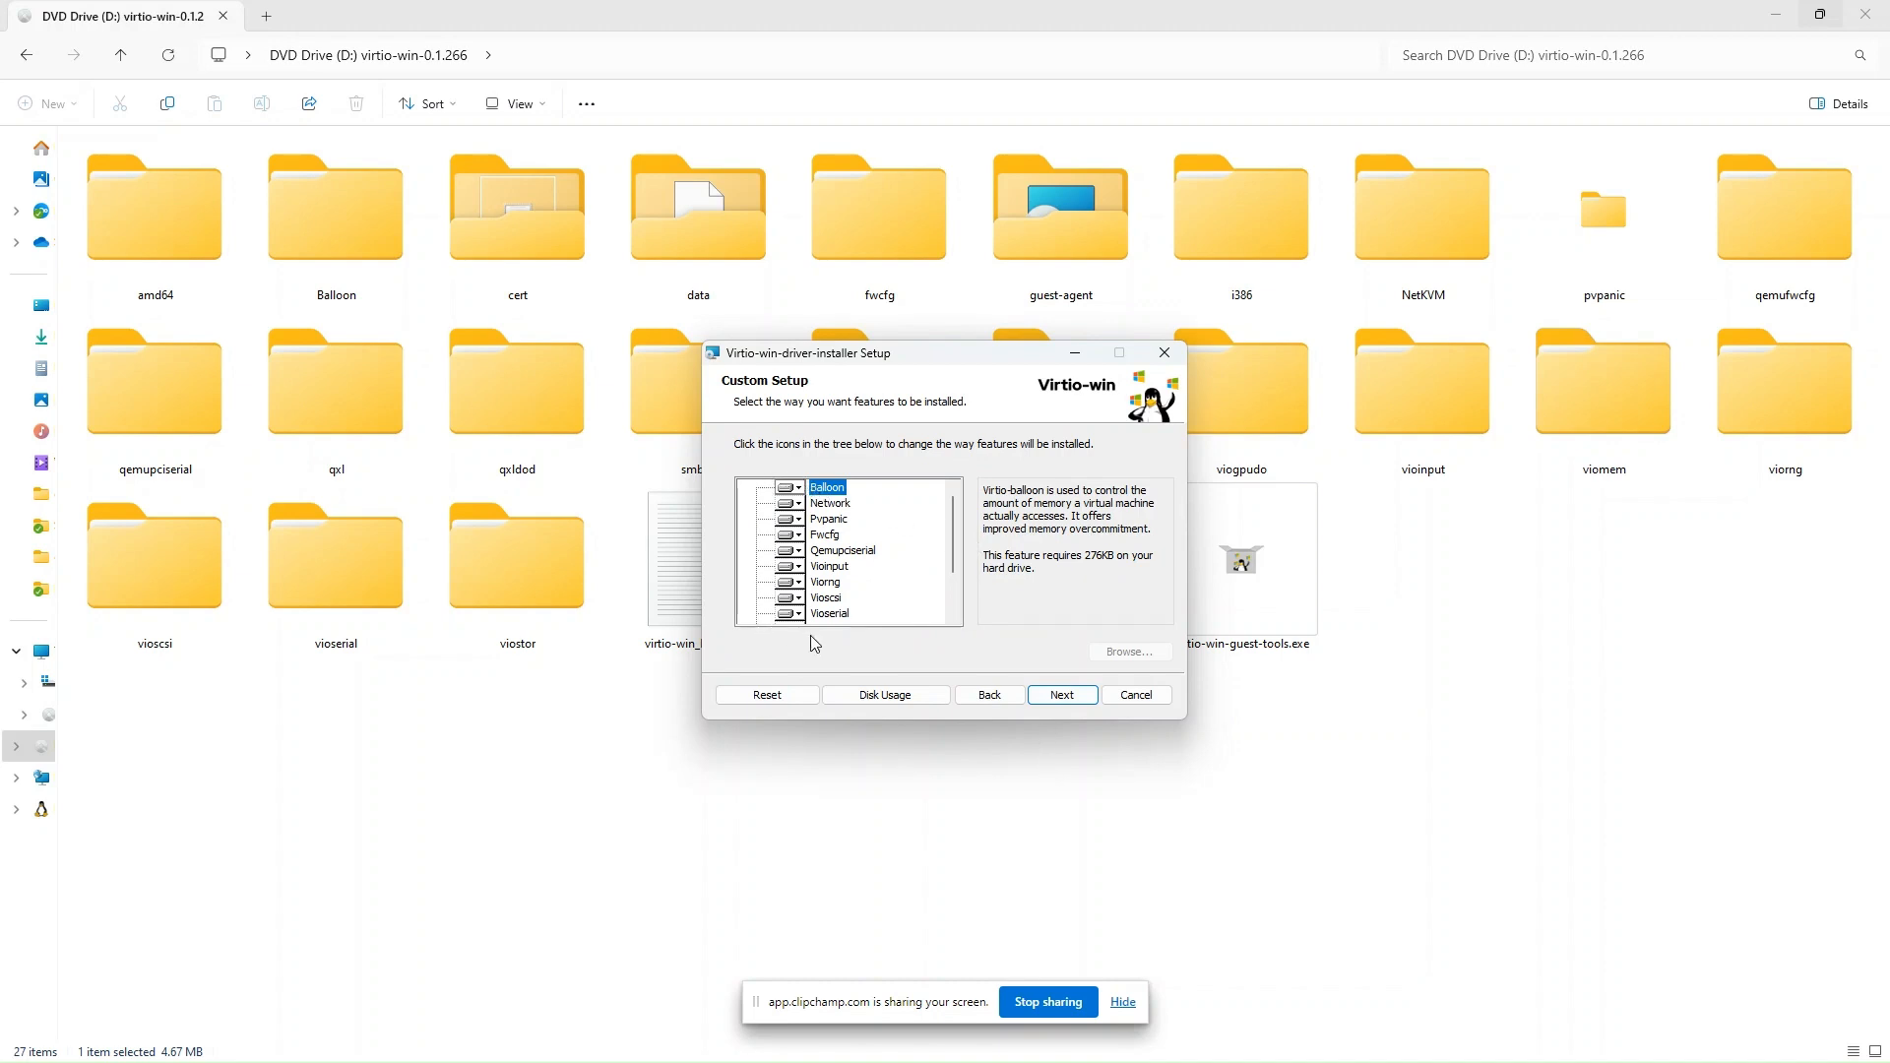
left_click(1061, 695)
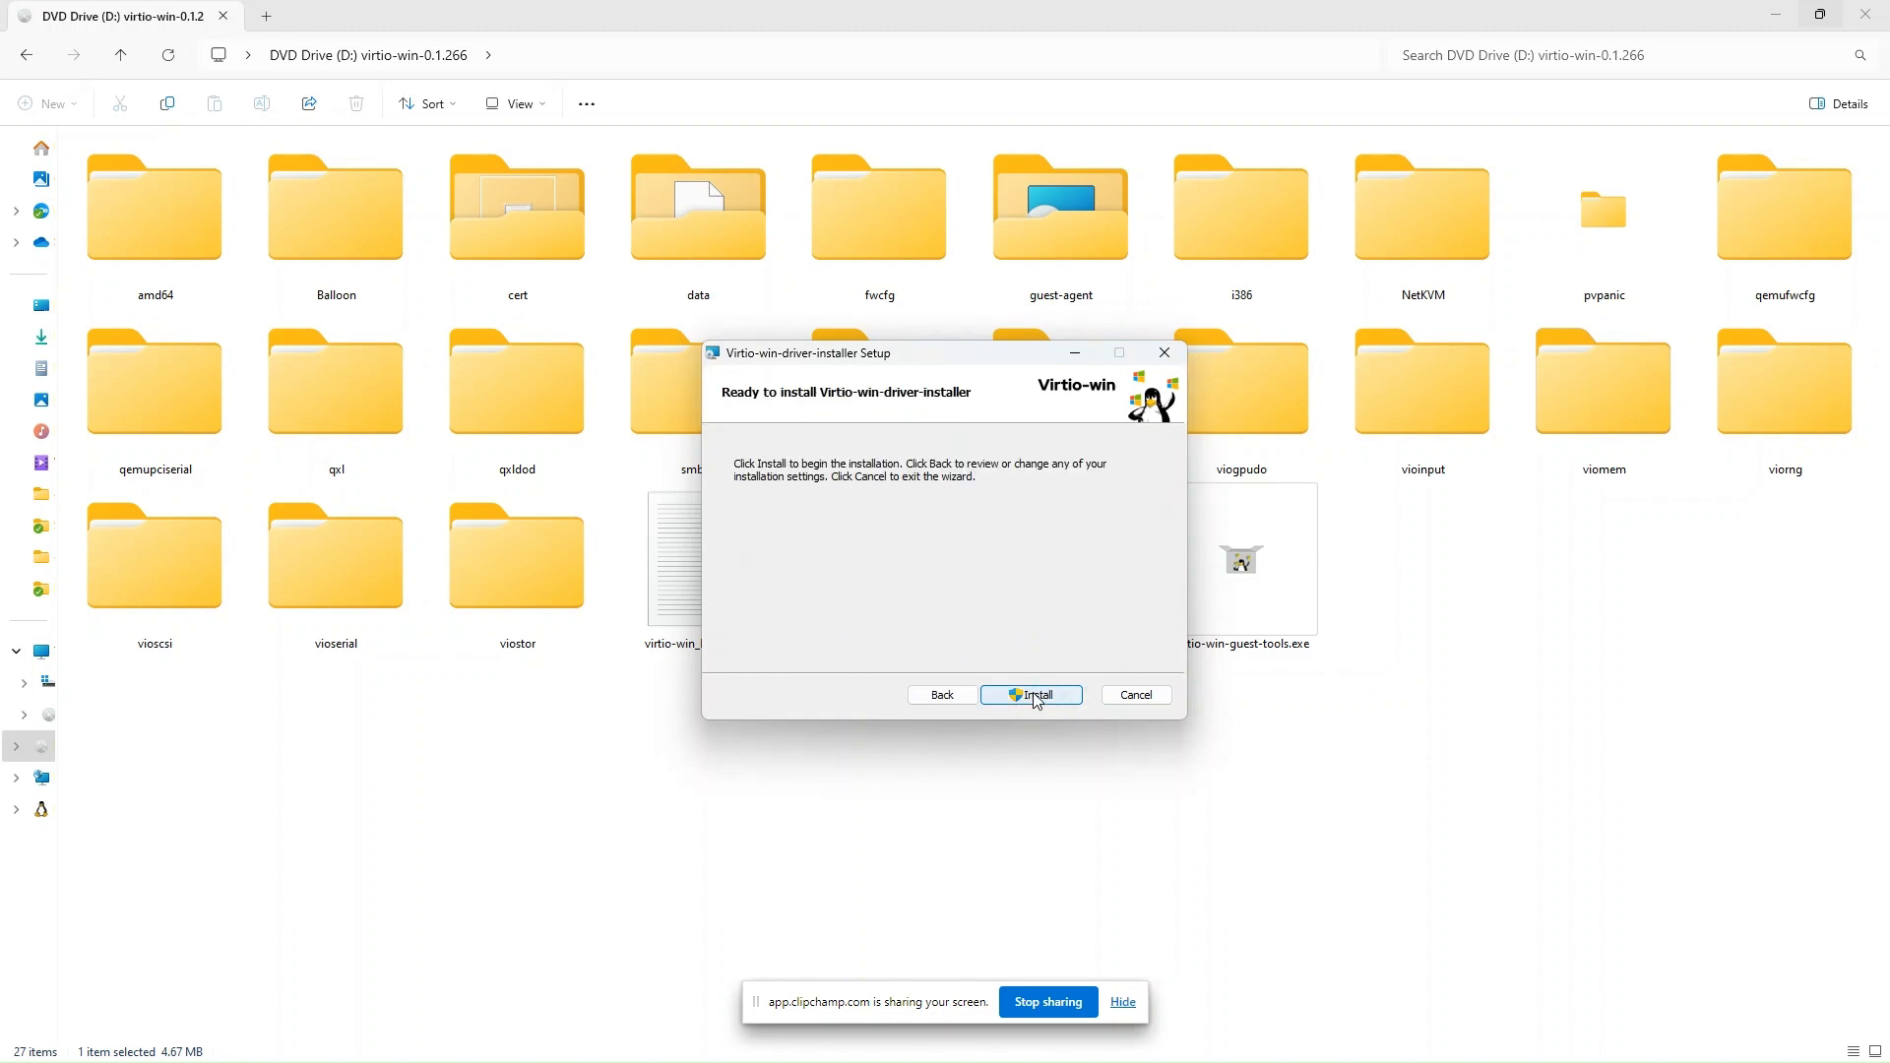
left_click(1034, 695)
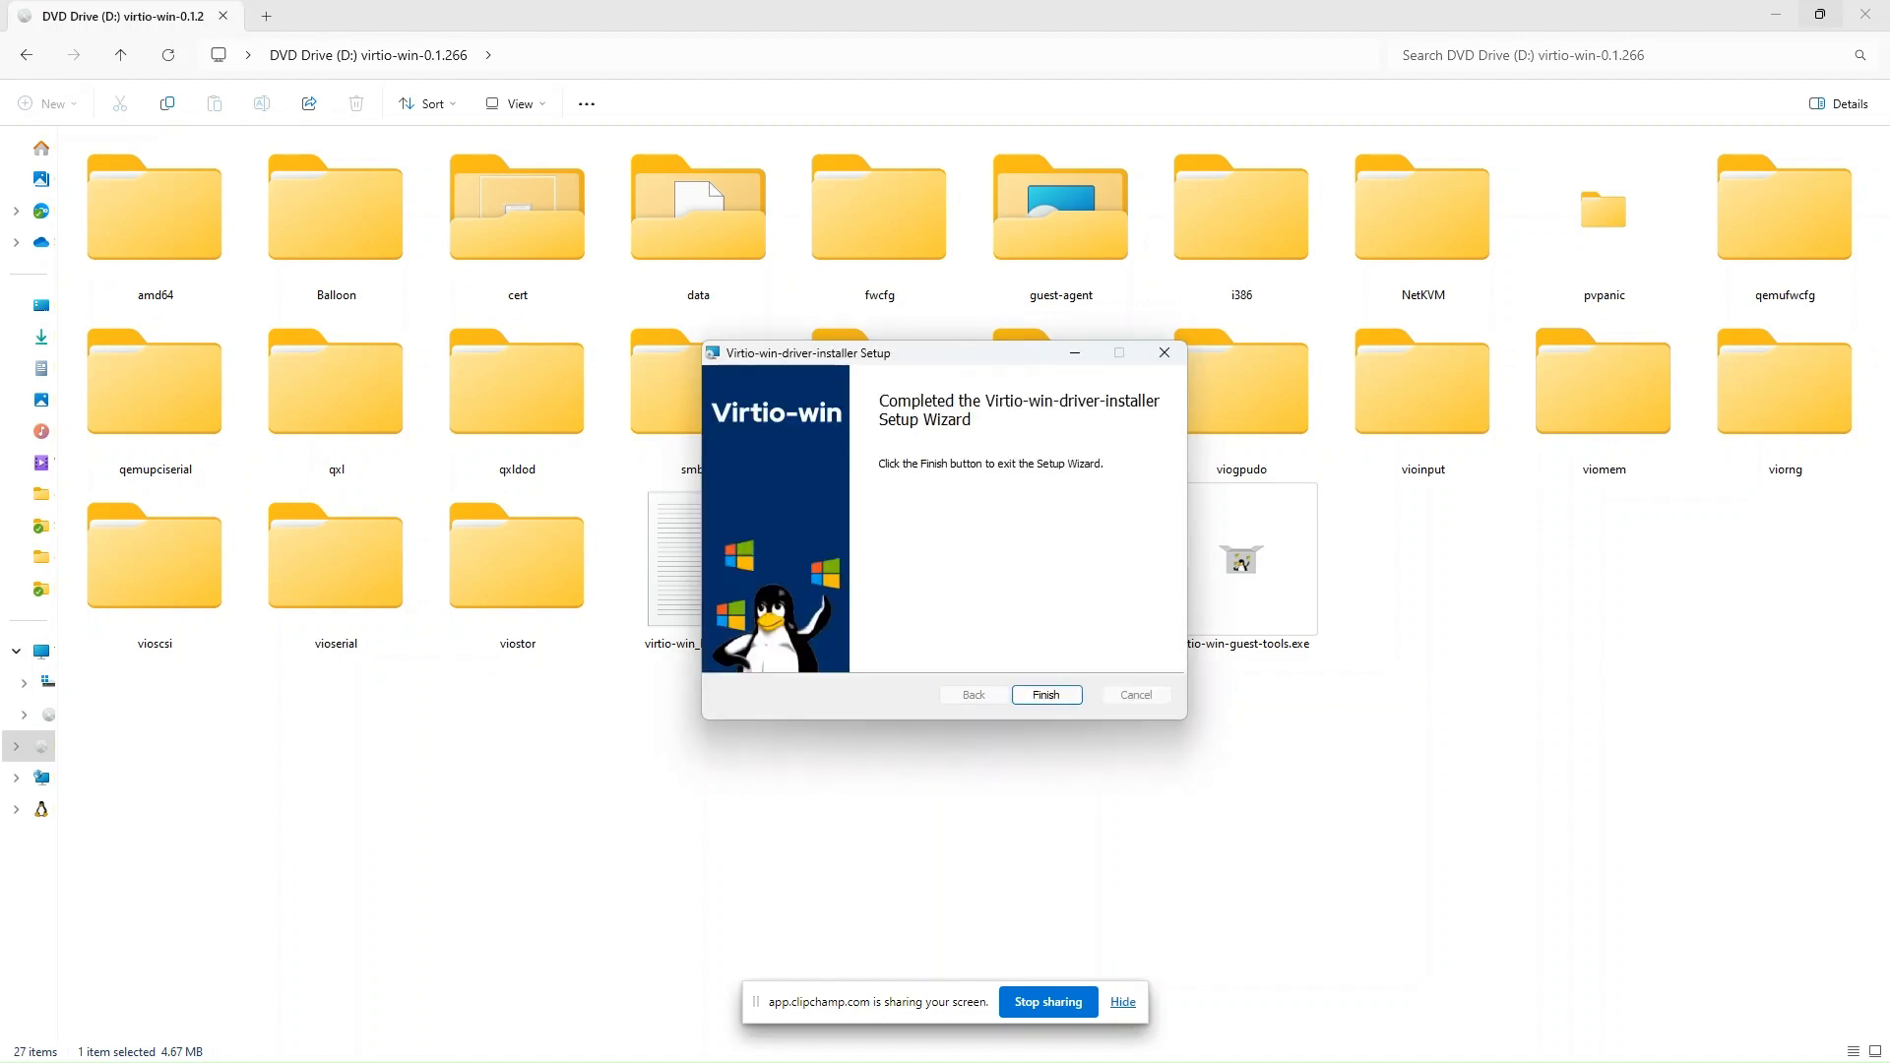
left_click(1052, 702)
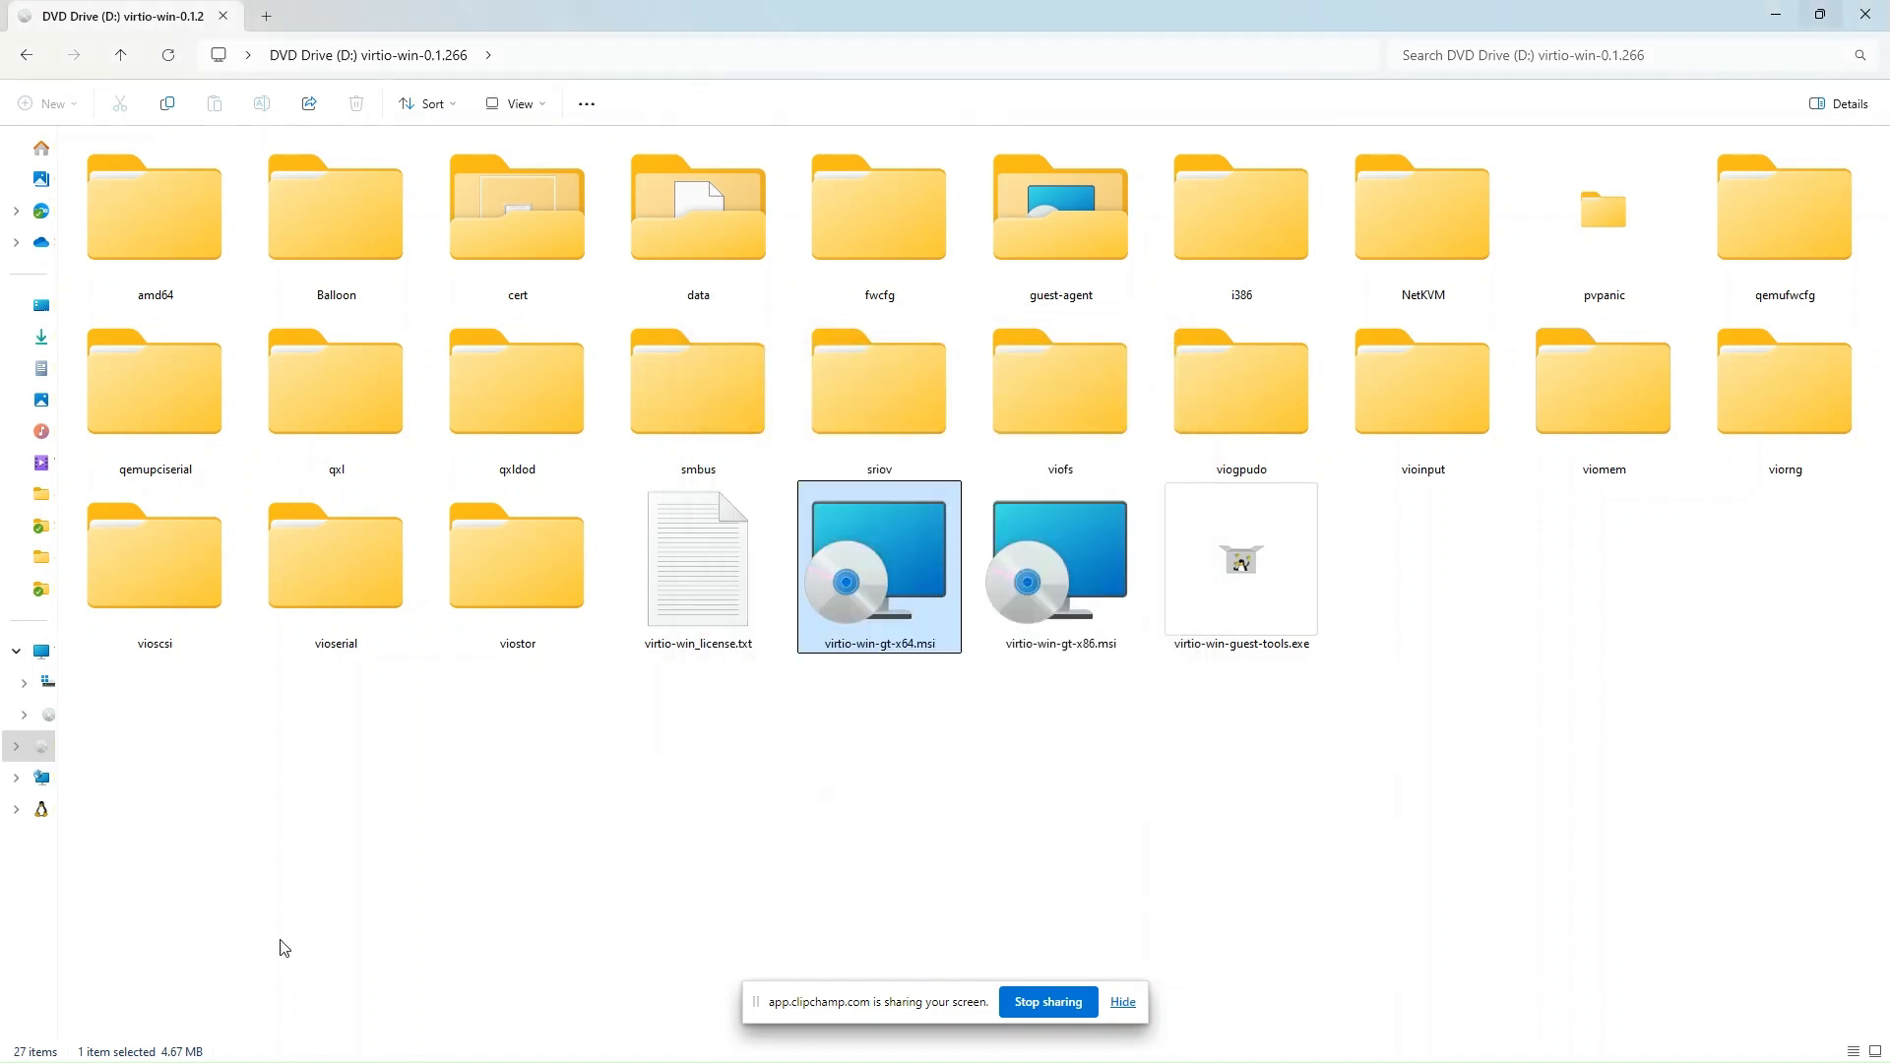
Step: Return to the host's virtual machine page in the browser and shut down Win10-fresh-clone
left_click(1776, 15)
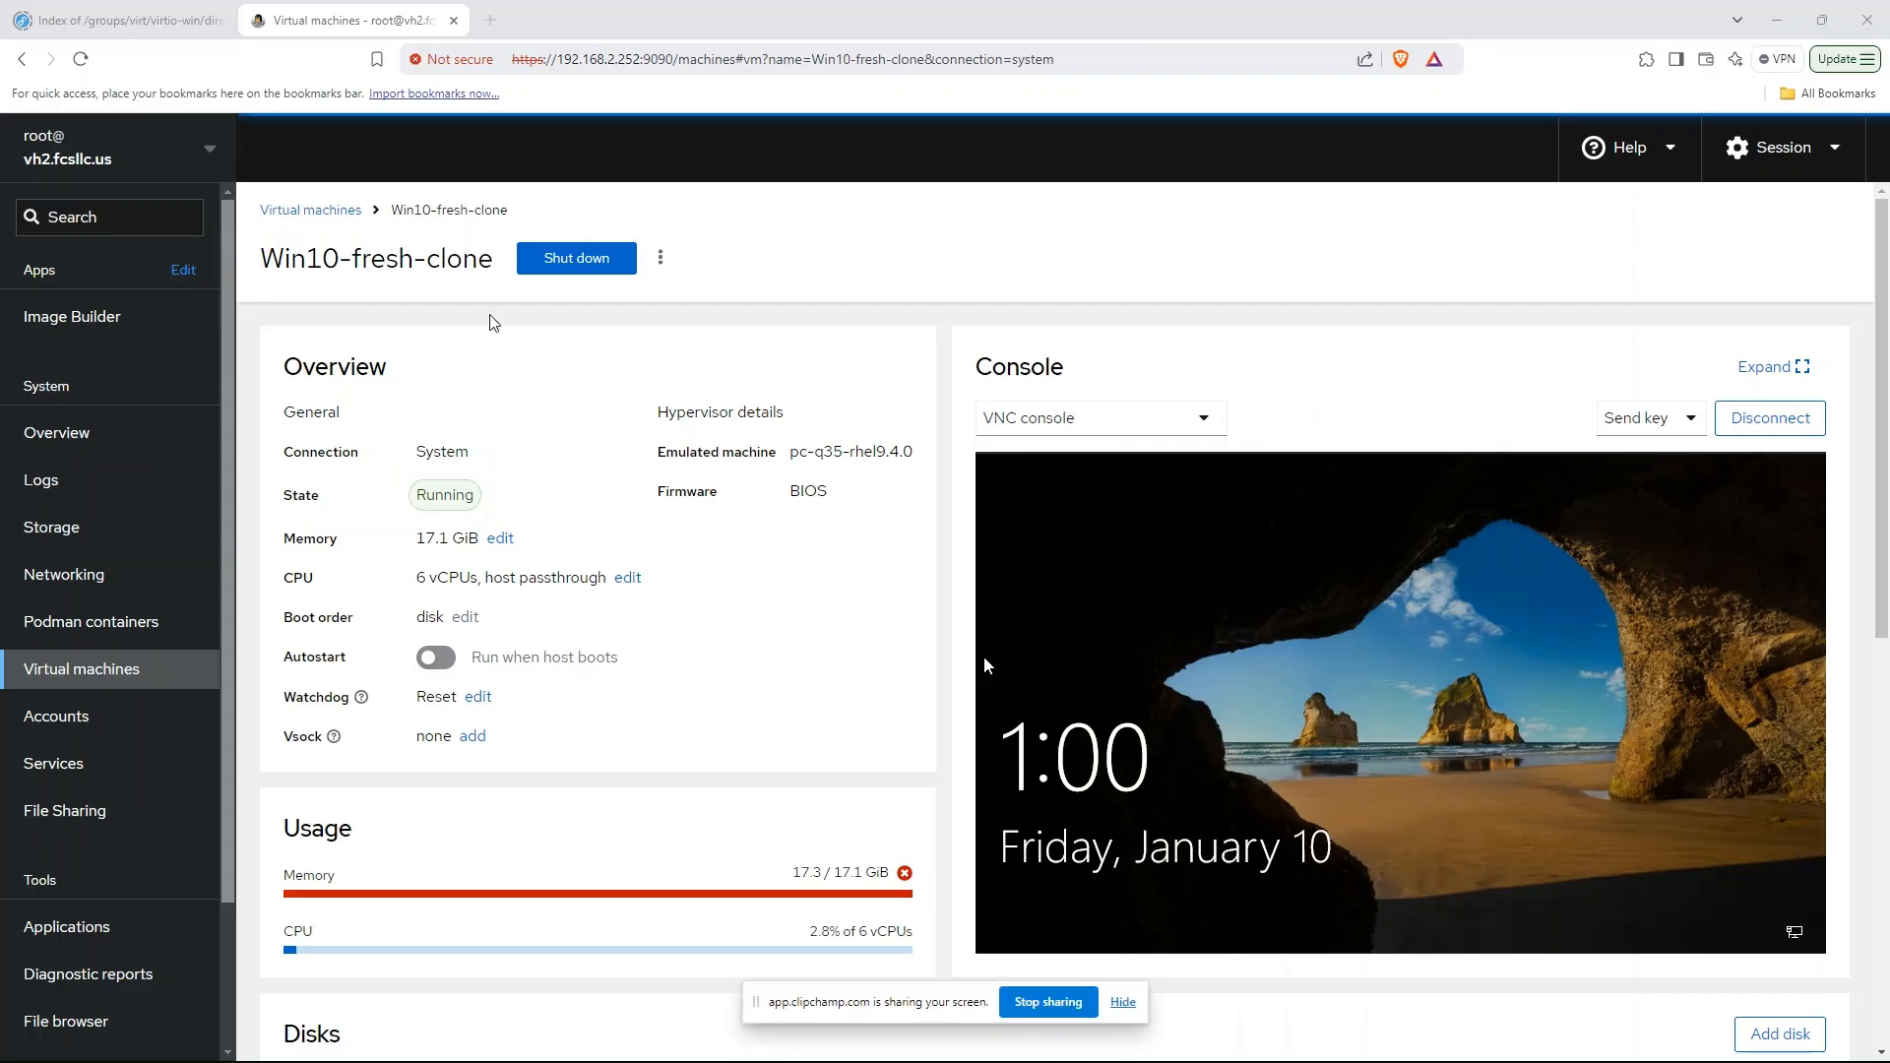
left_click(606, 261)
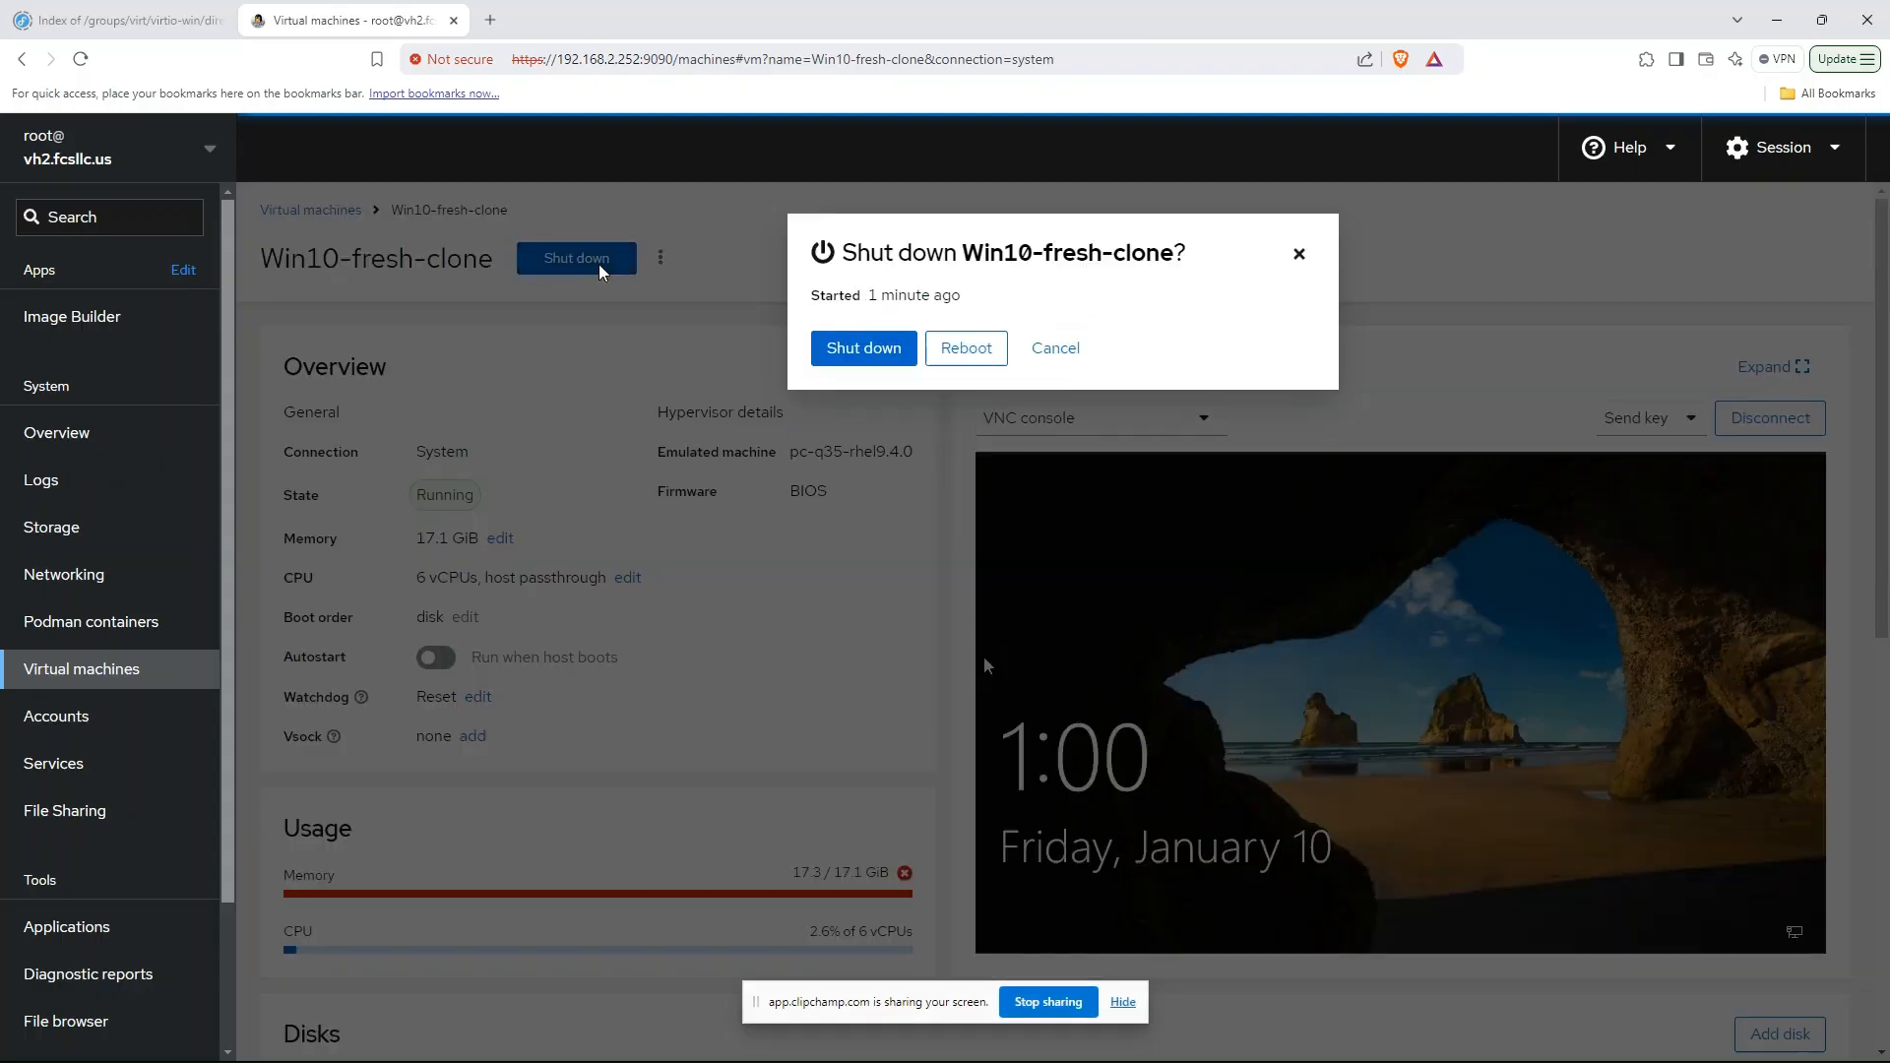
left_click(866, 348)
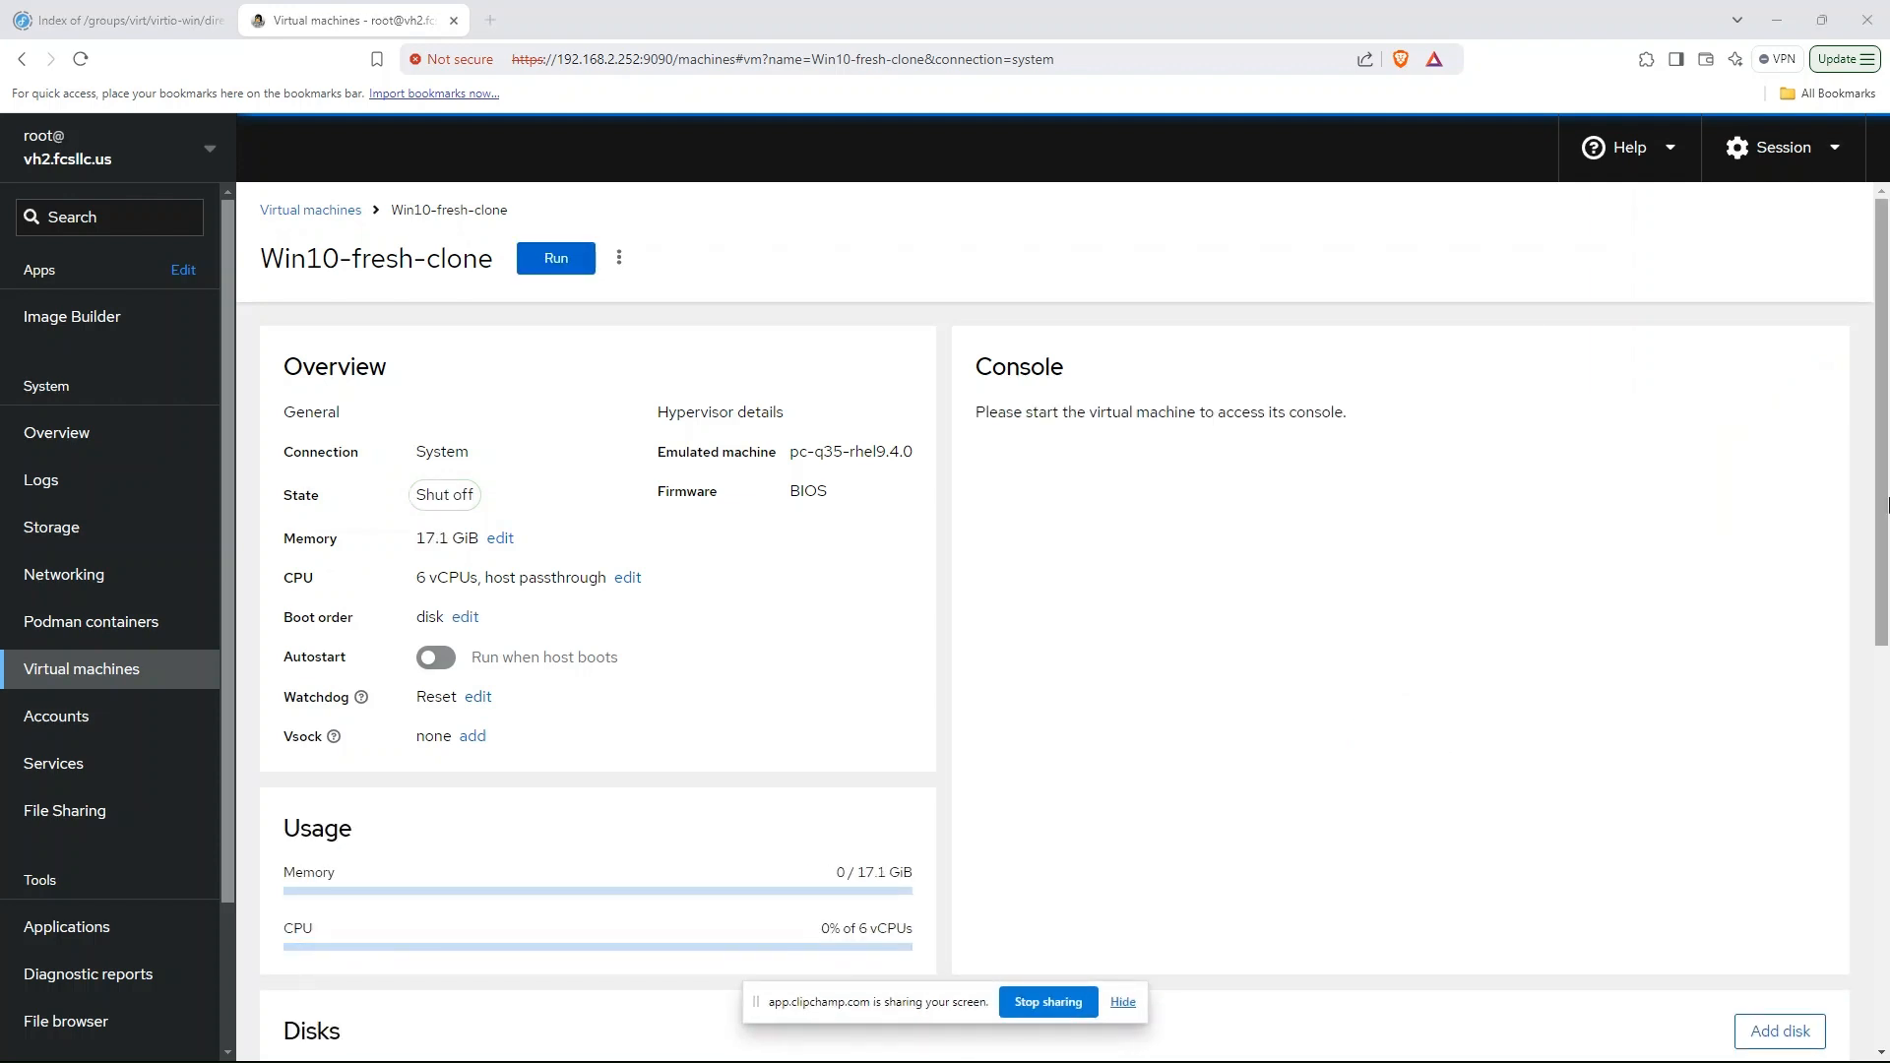
Step: Change the model of the VM's bridge network interface to virtio (Linux, perf) and save it
left_click_drag(1885, 467, 1886, 796)
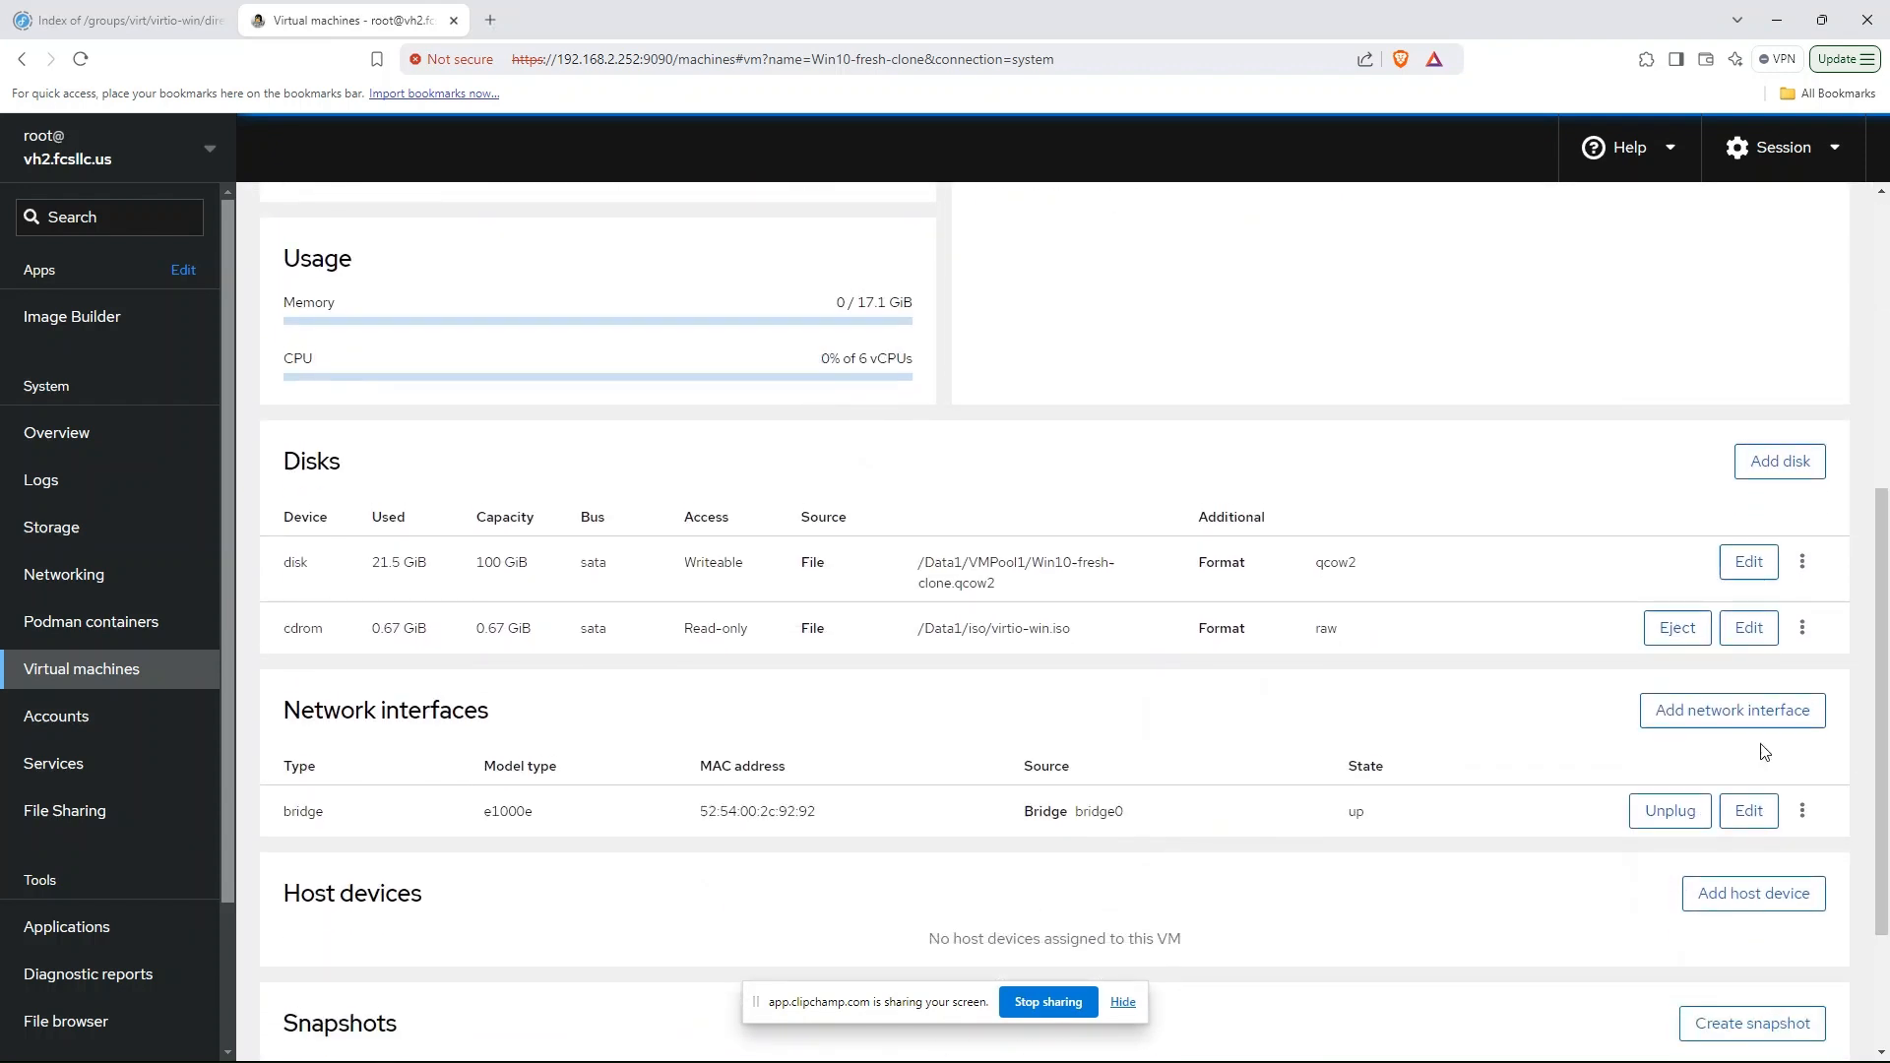
left_click(1748, 812)
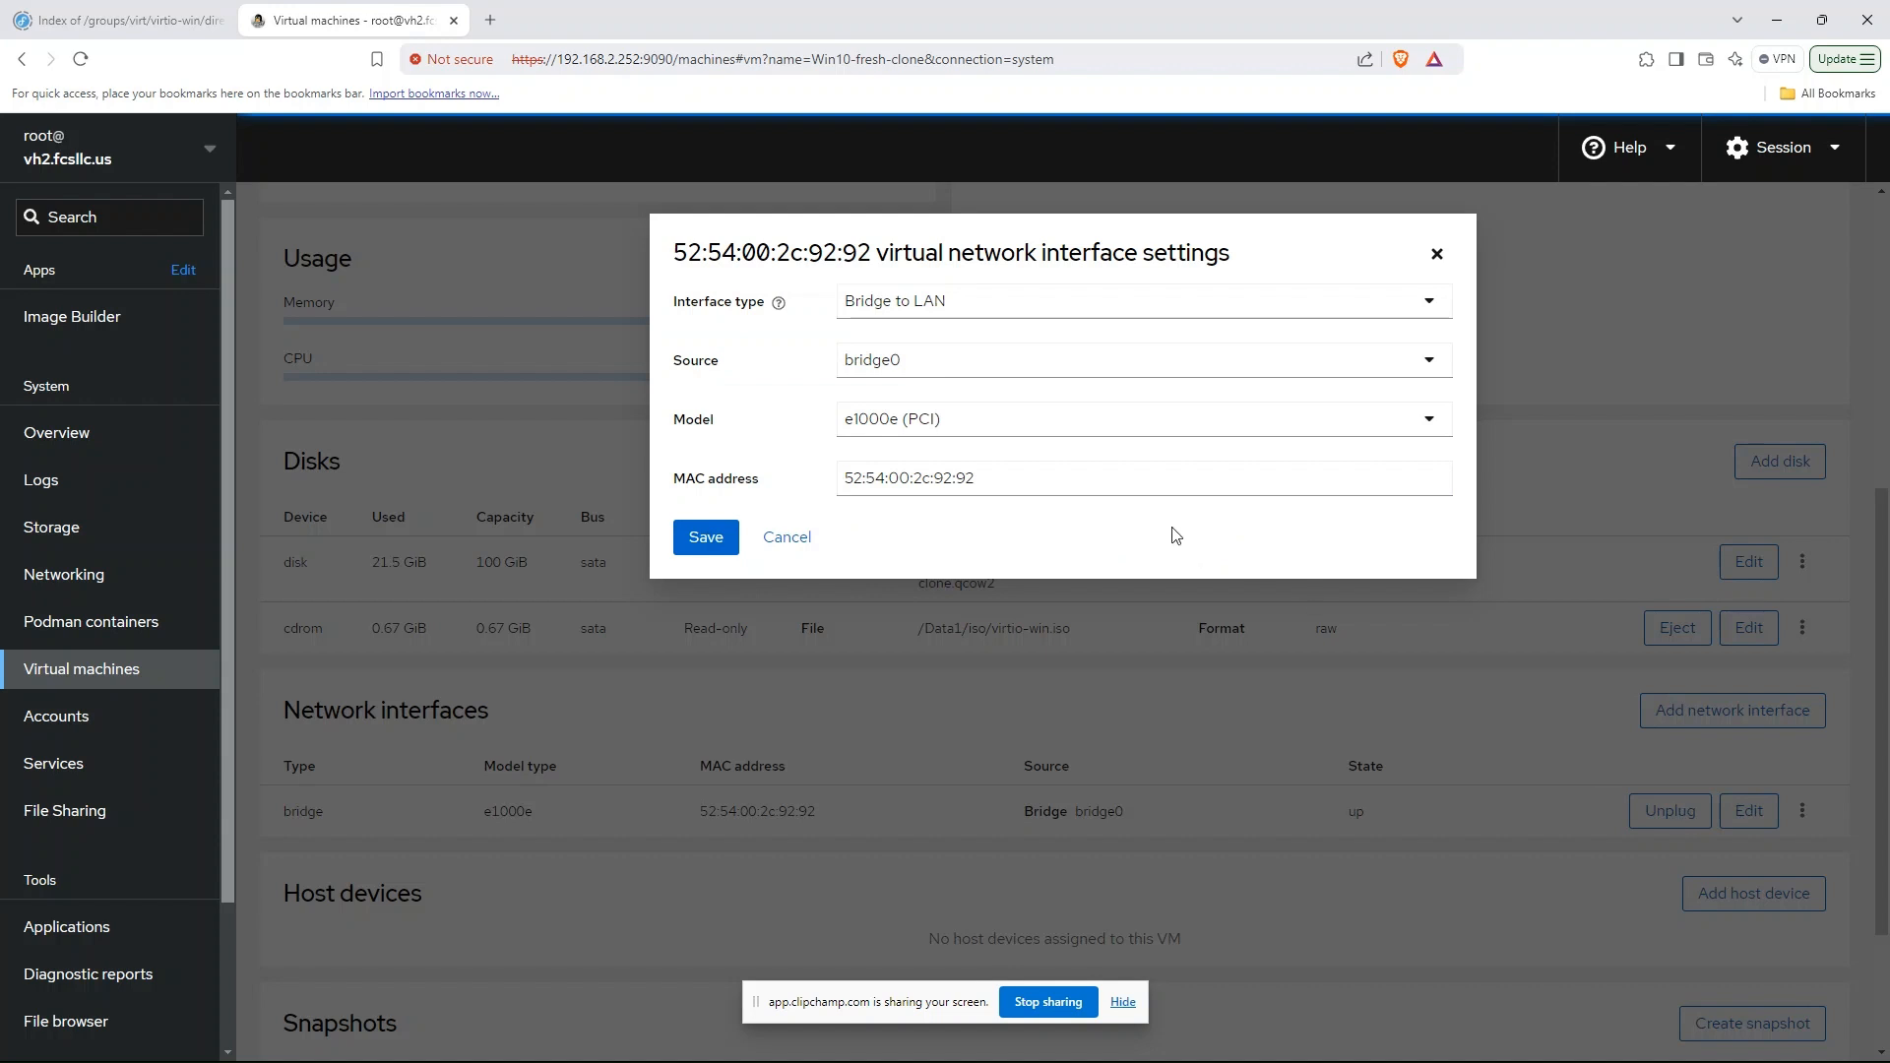
left_click(994, 423)
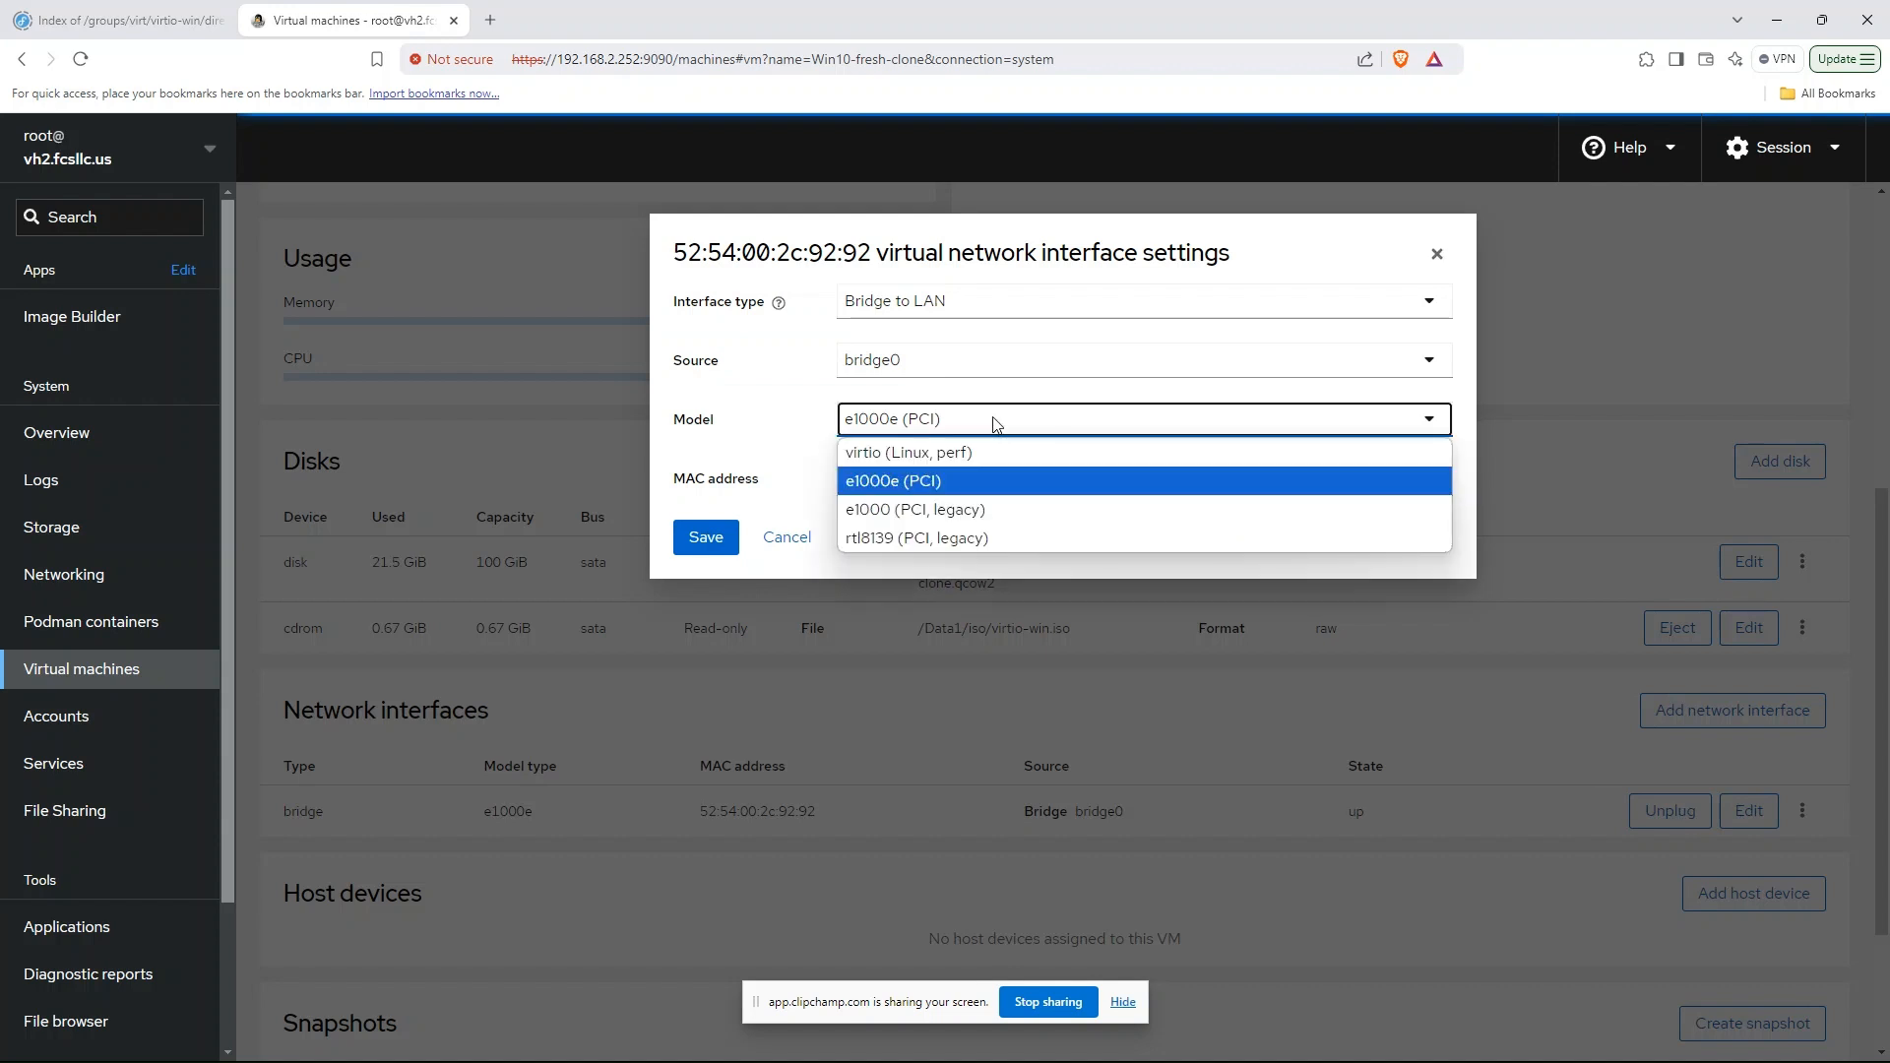
left_click(953, 456)
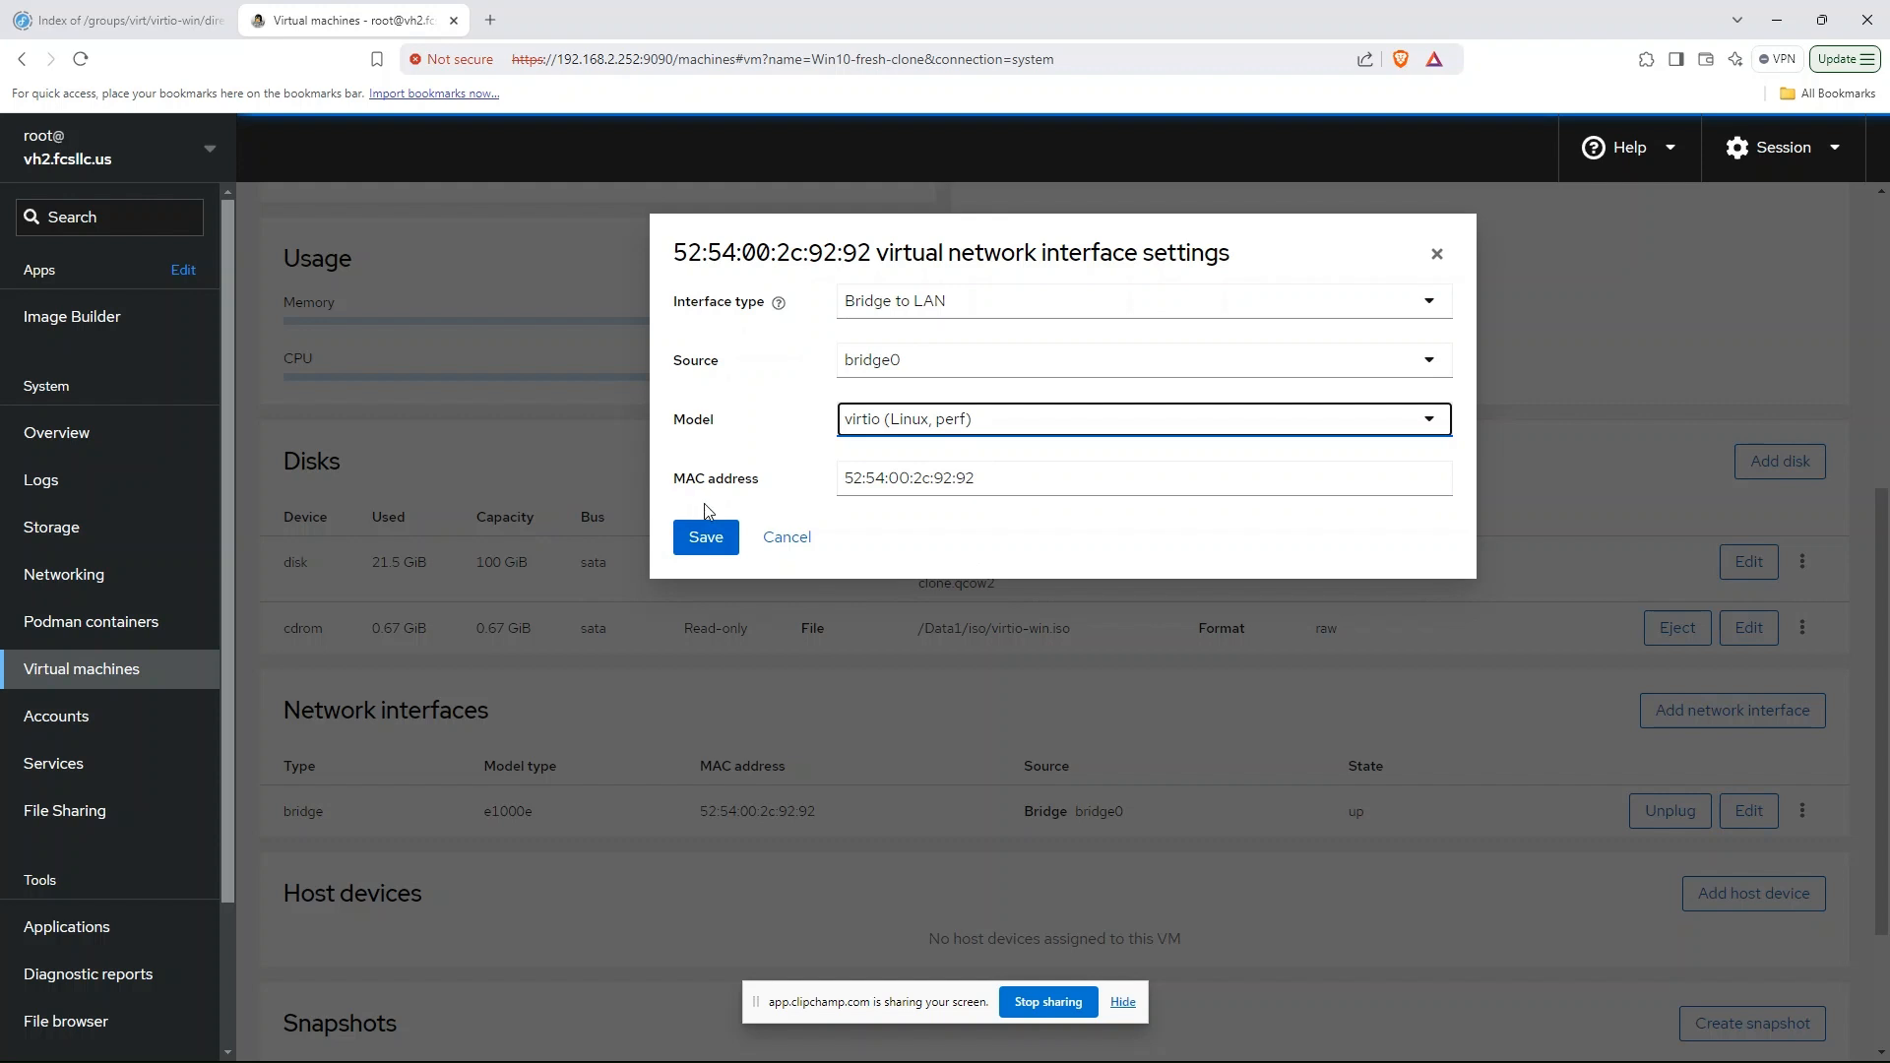
left_click(706, 546)
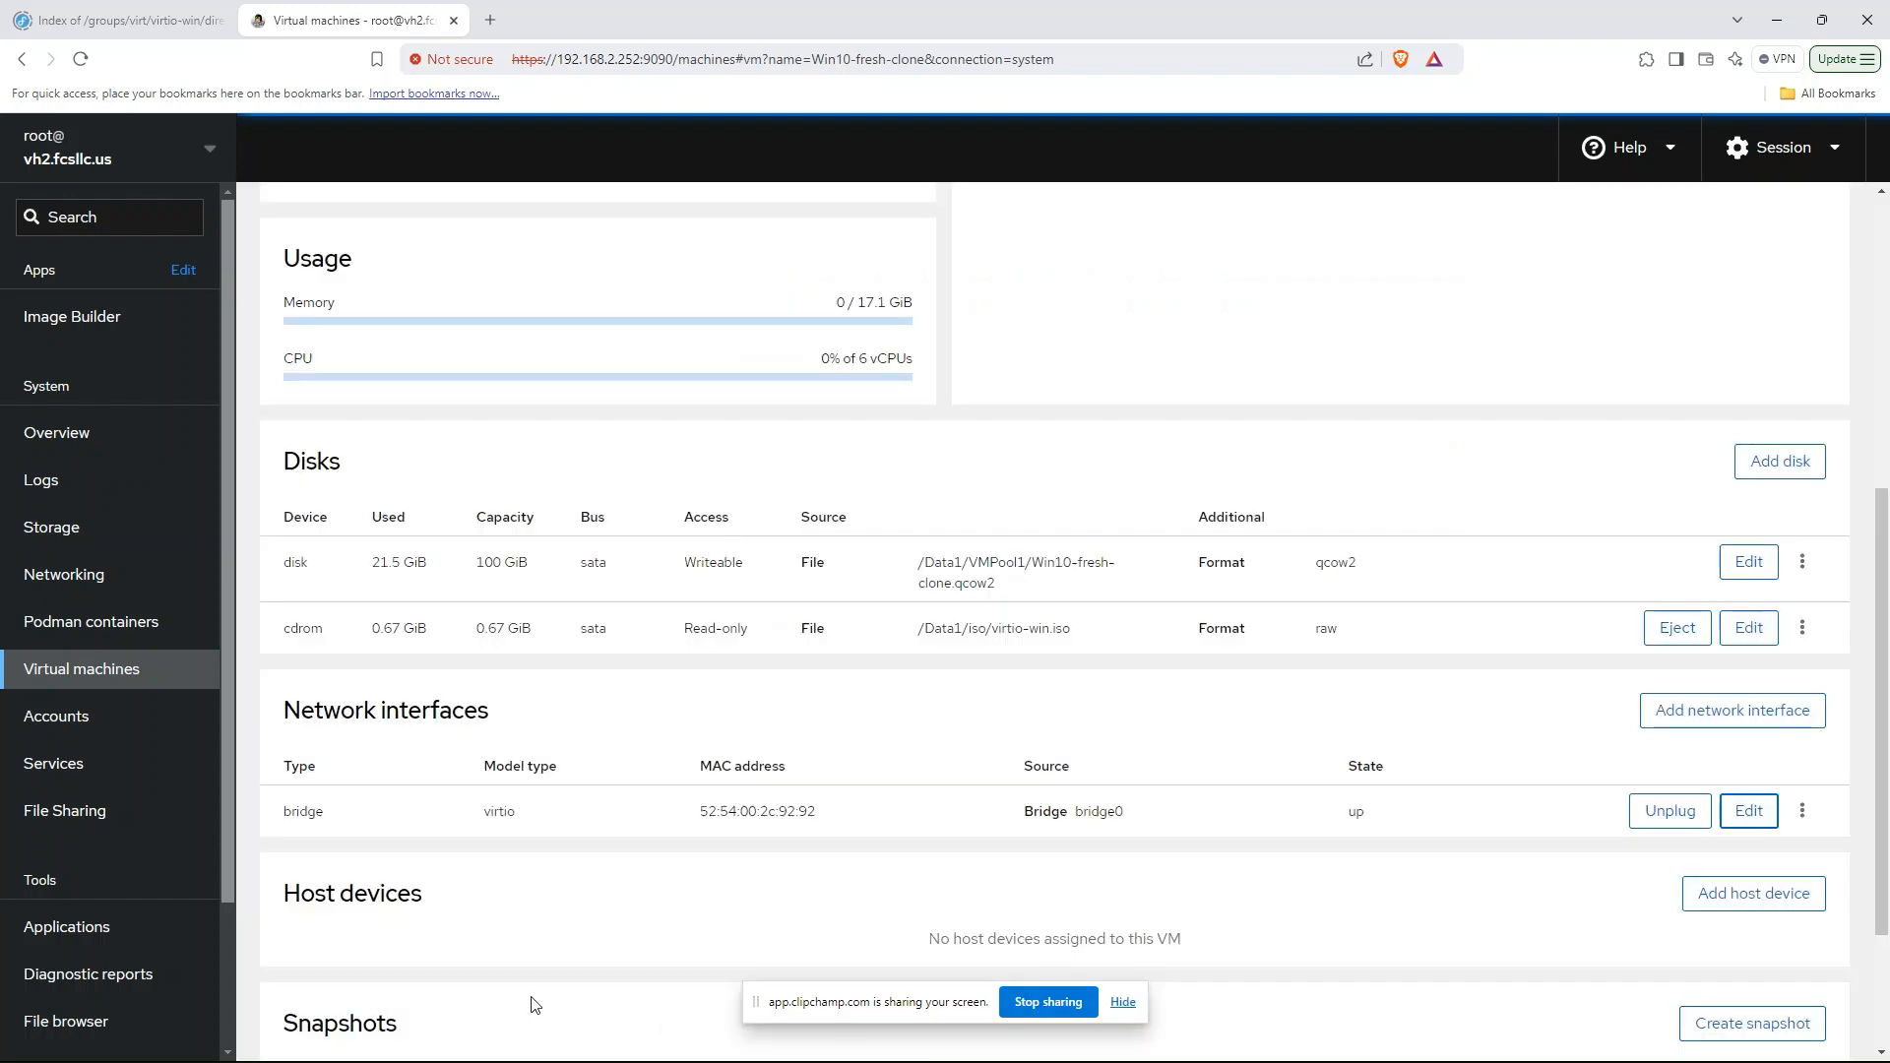
Step: Set the bus of the Win10-fresh-clone.qcow2 disk to scsi and save its attributes
left_click_drag(1885, 803, 1886, 735)
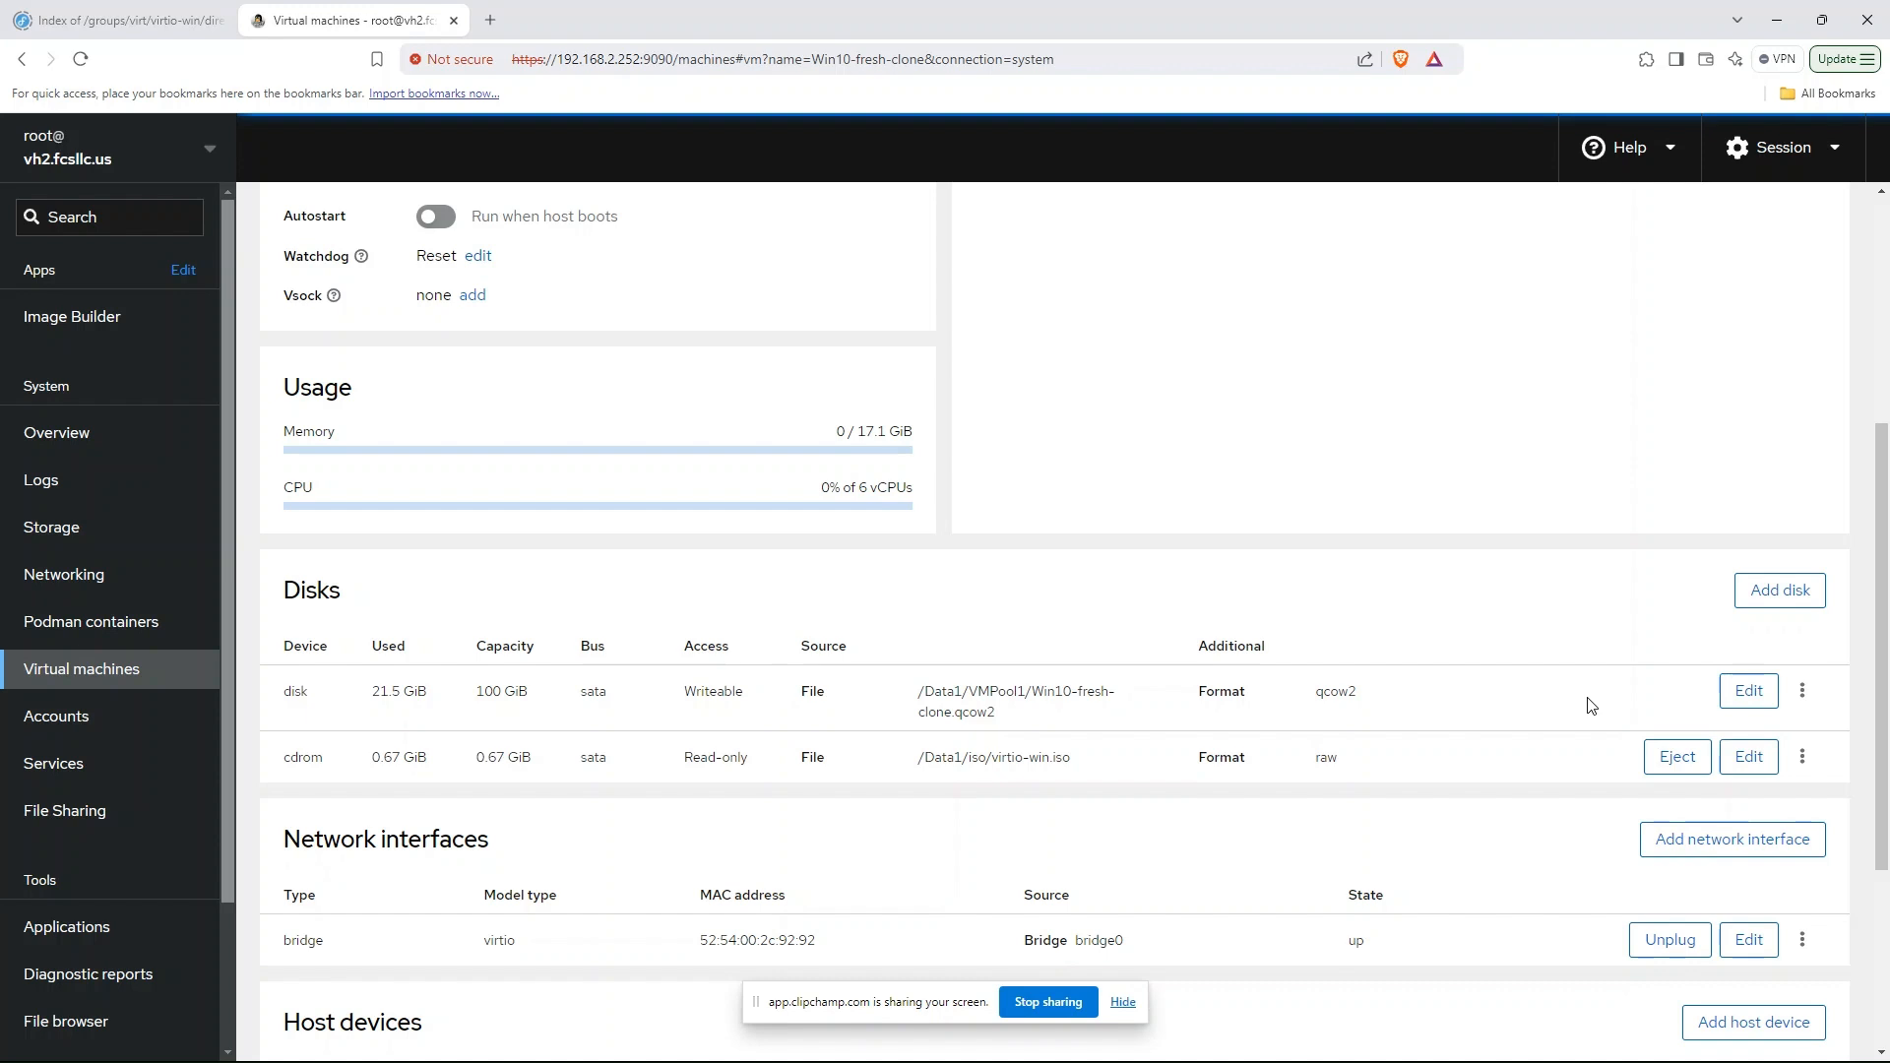
left_click(1748, 691)
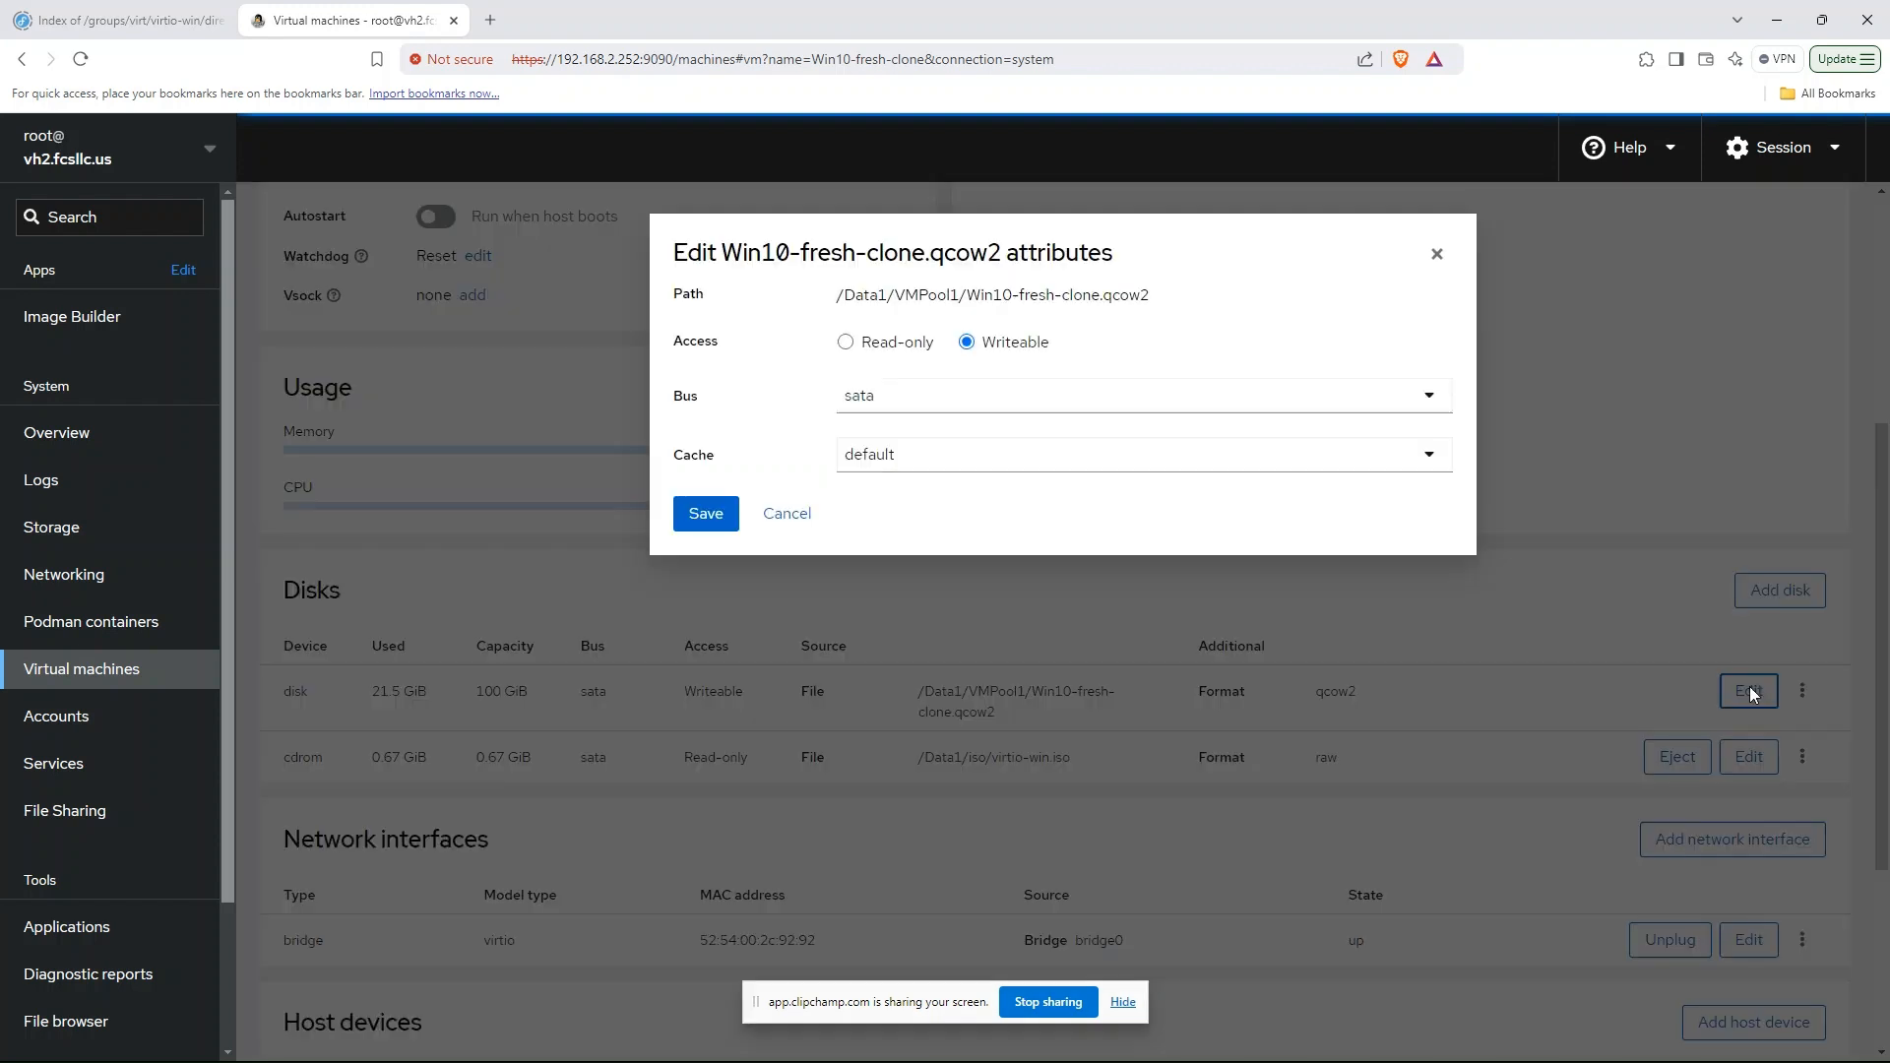
left_click(968, 395)
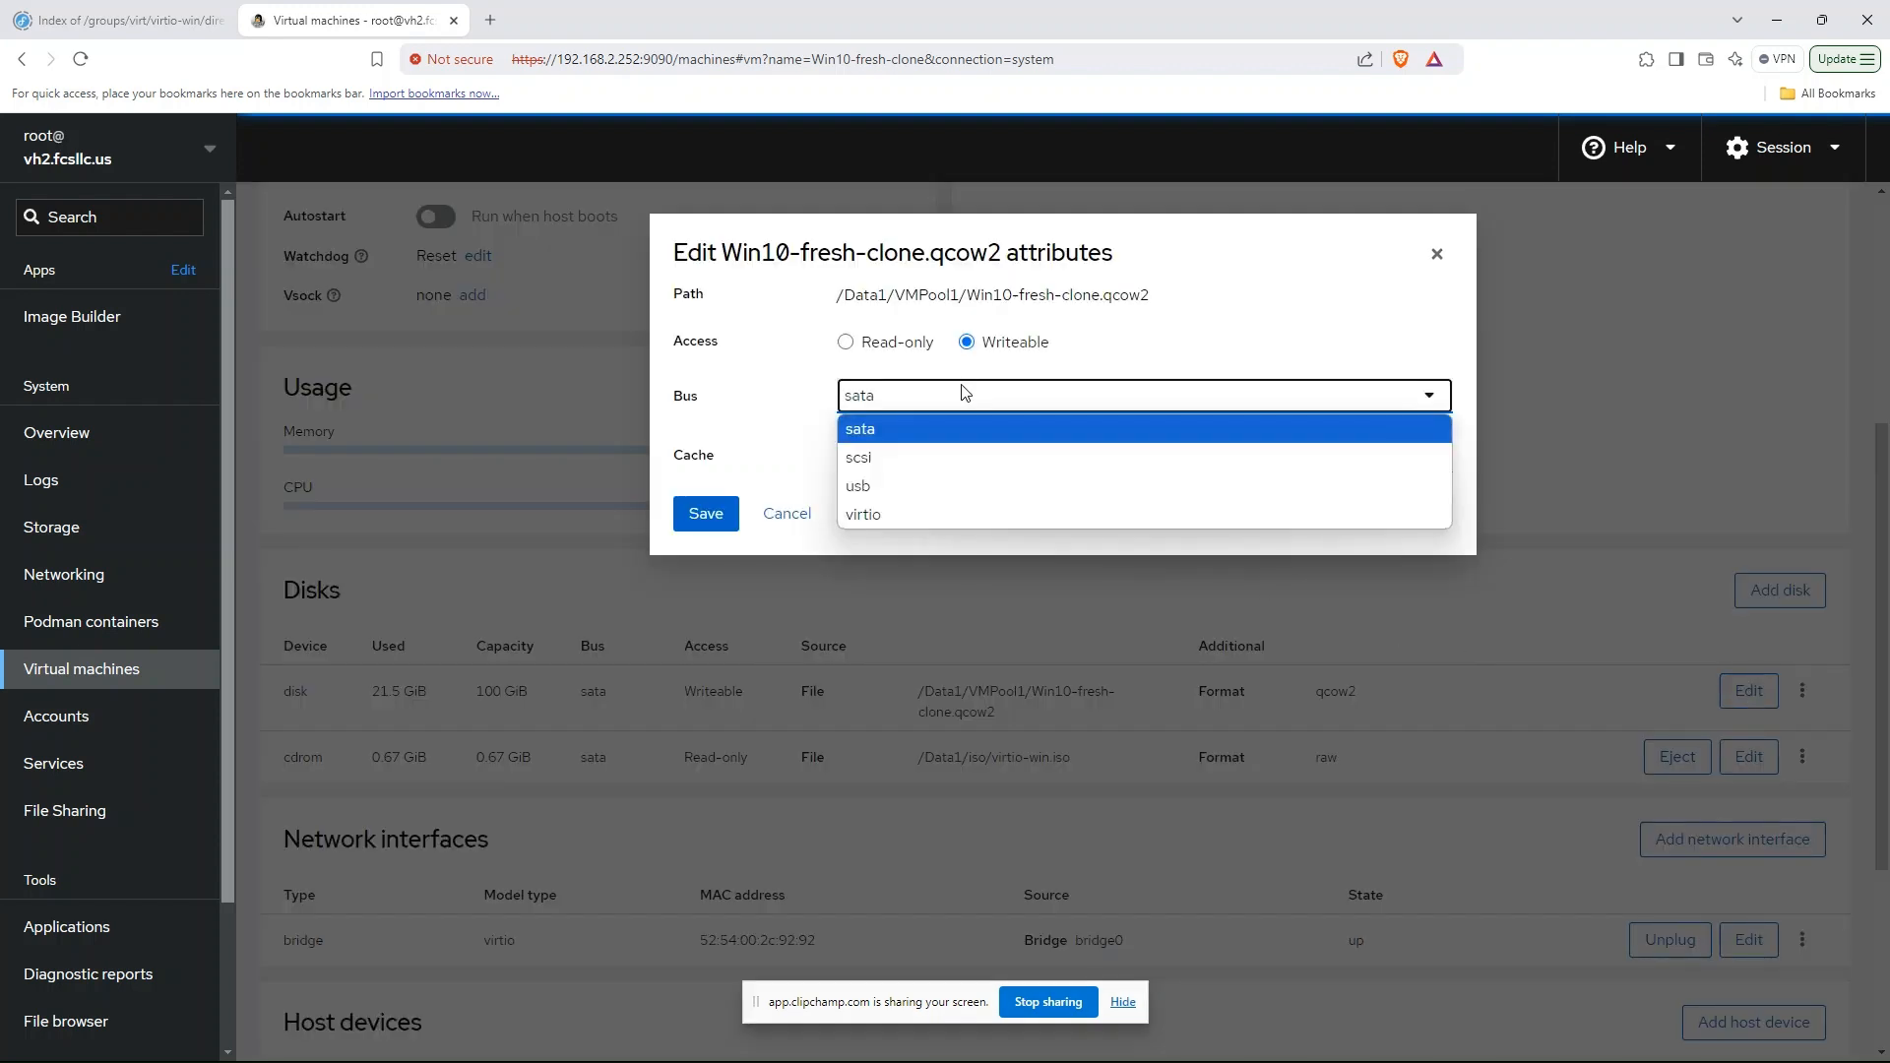
left_click(861, 459)
left_click(701, 520)
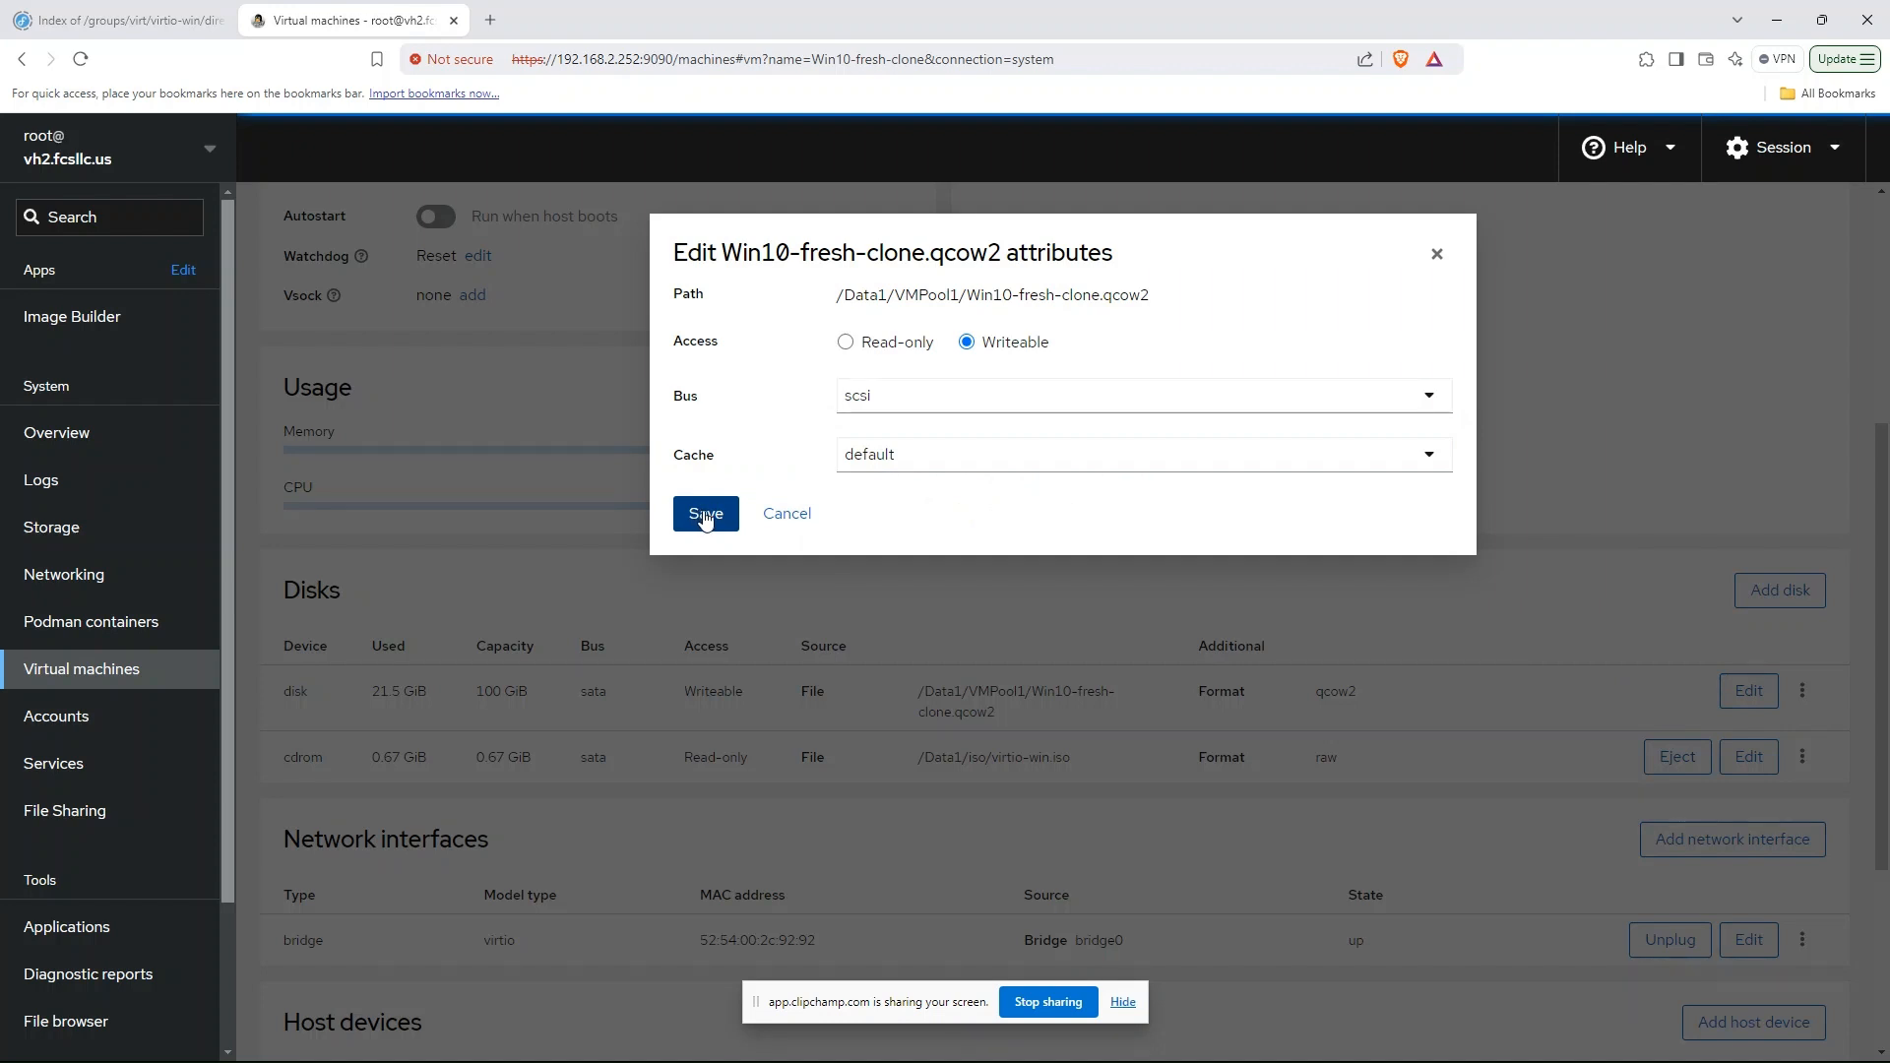
left_click(705, 519)
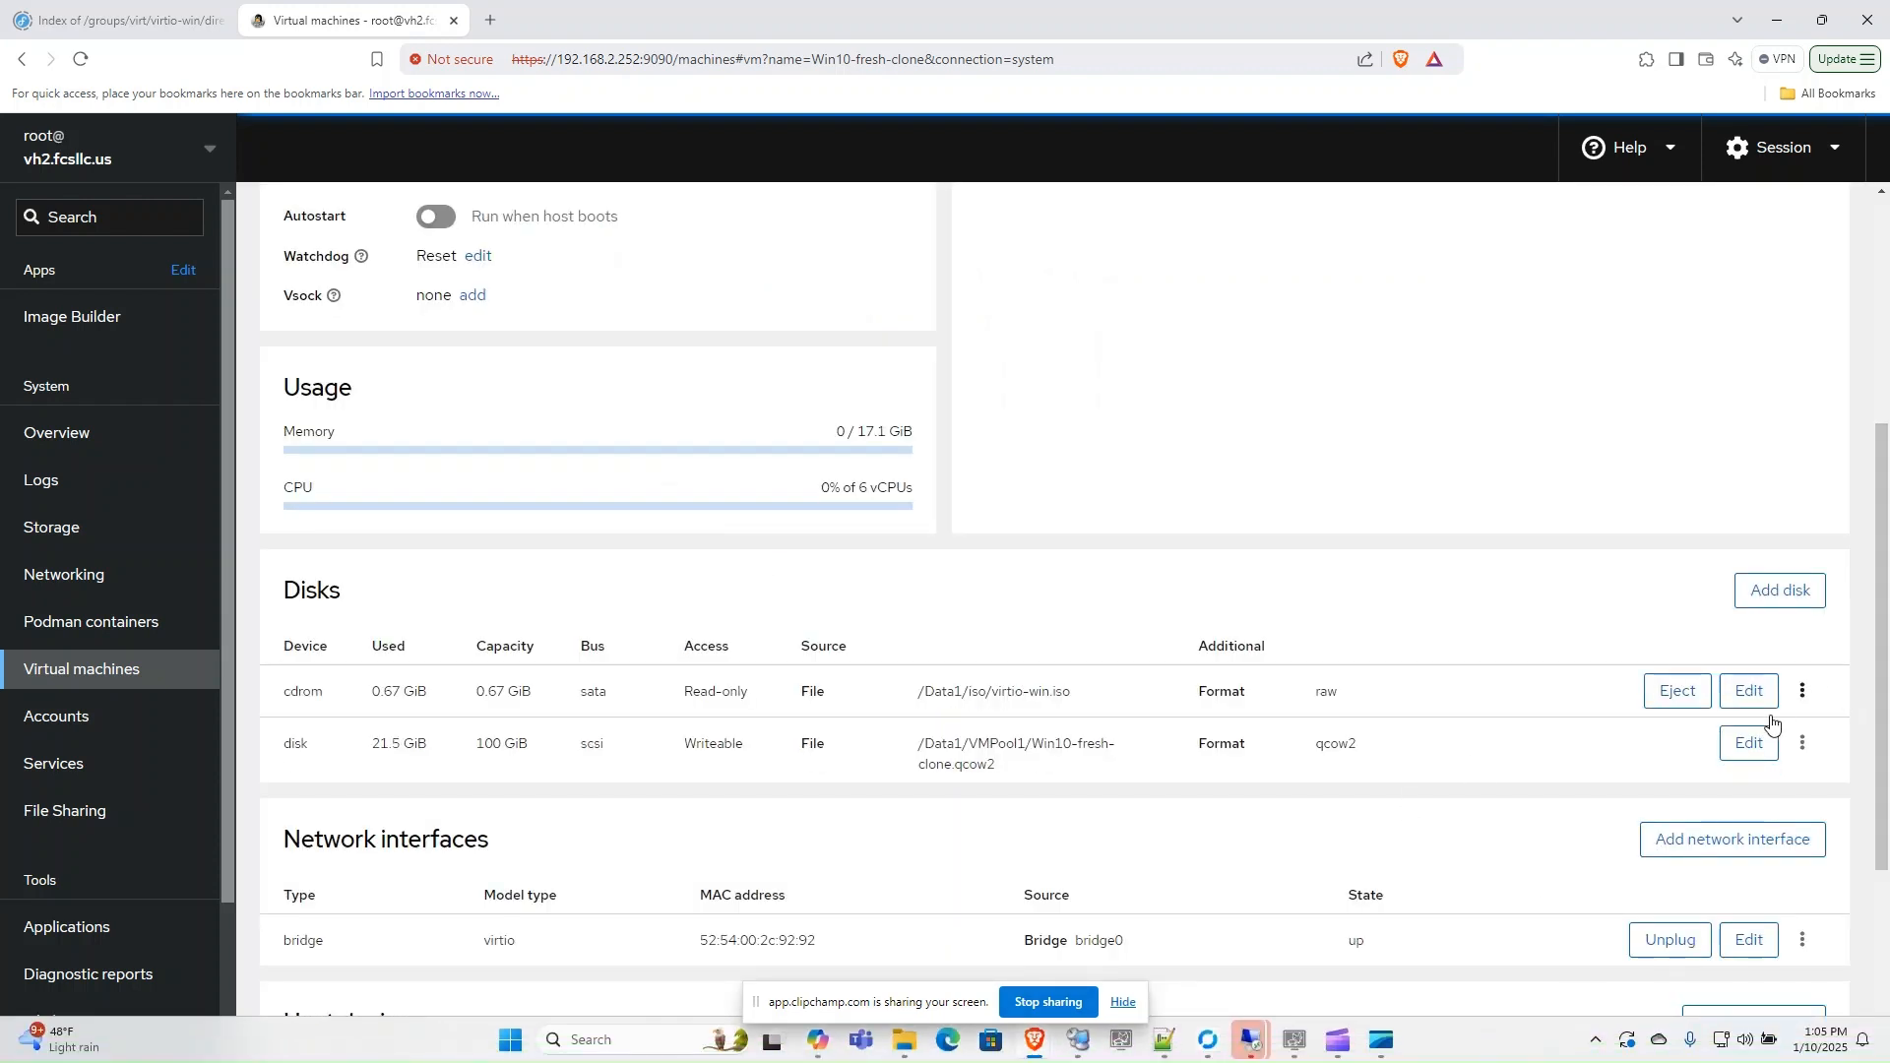
Step: Set the bus of the virtio-win.iso cdrom to scsi and save its attributes
left_click(1769, 698)
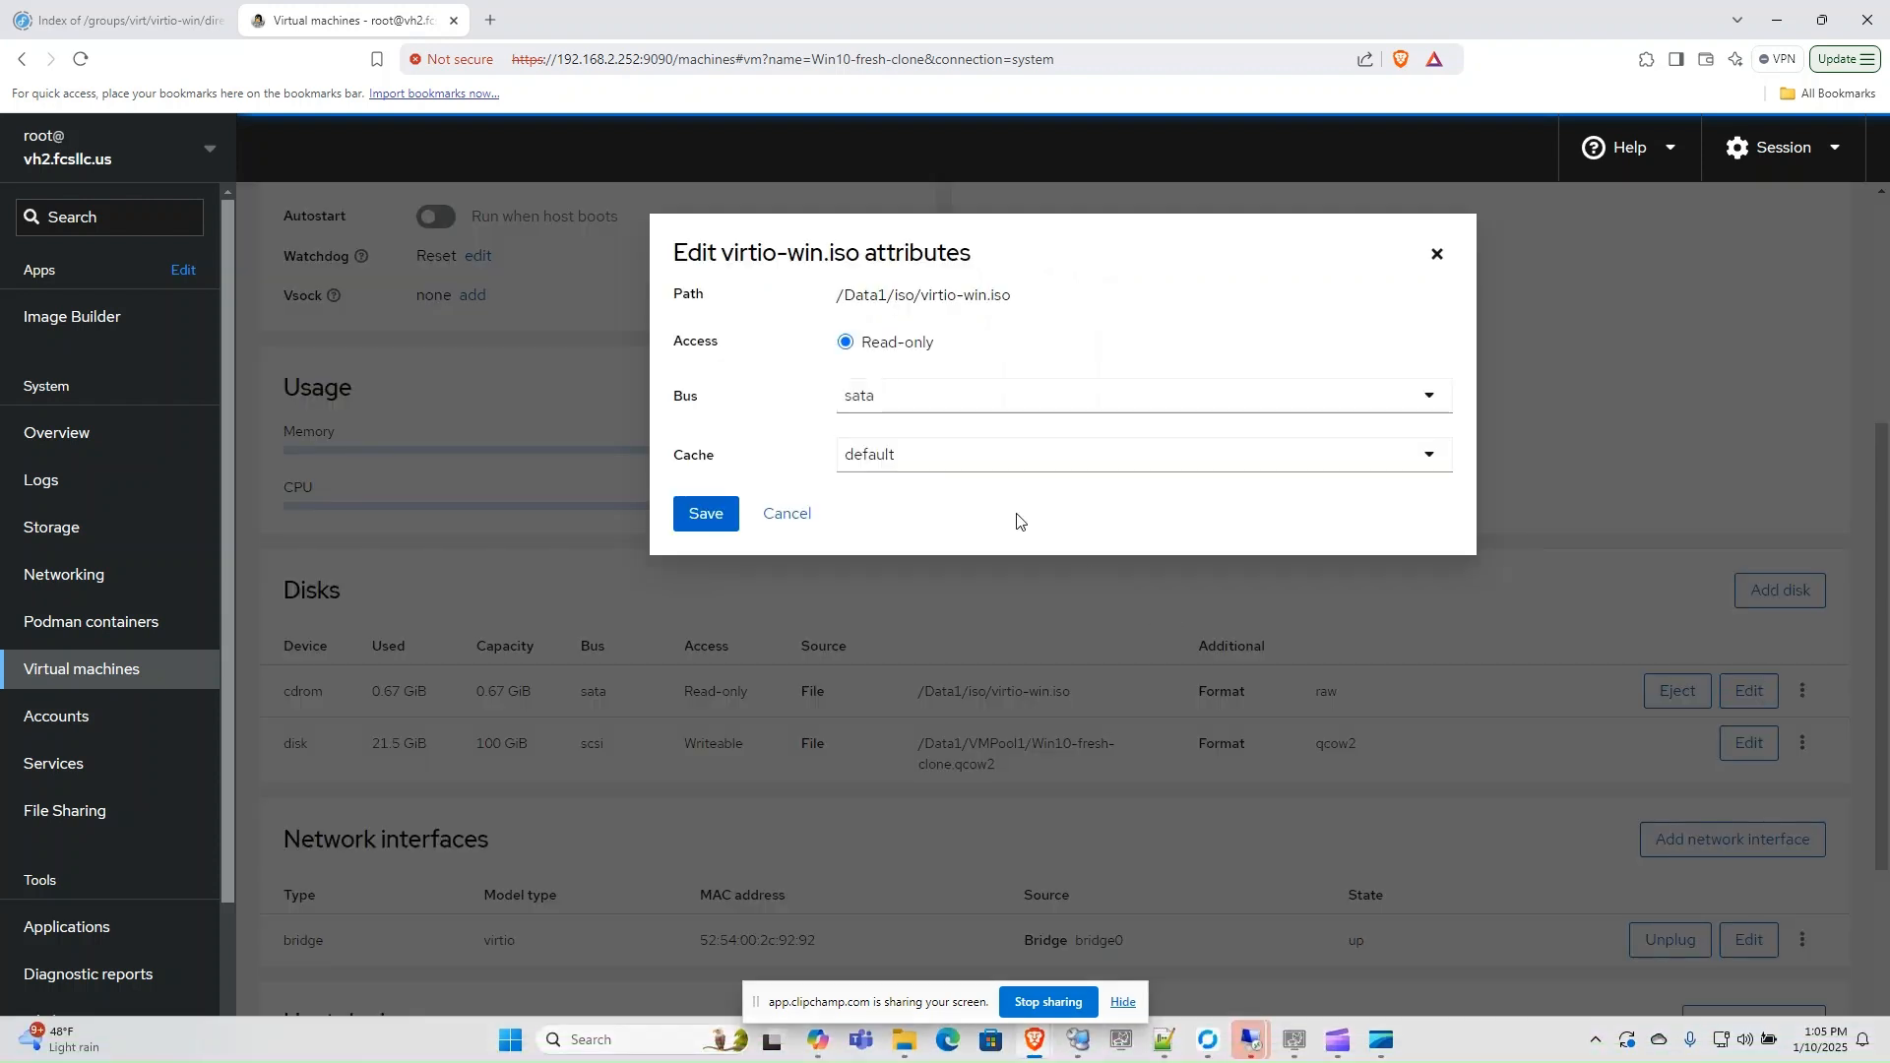
left_click(989, 400)
left_click(891, 456)
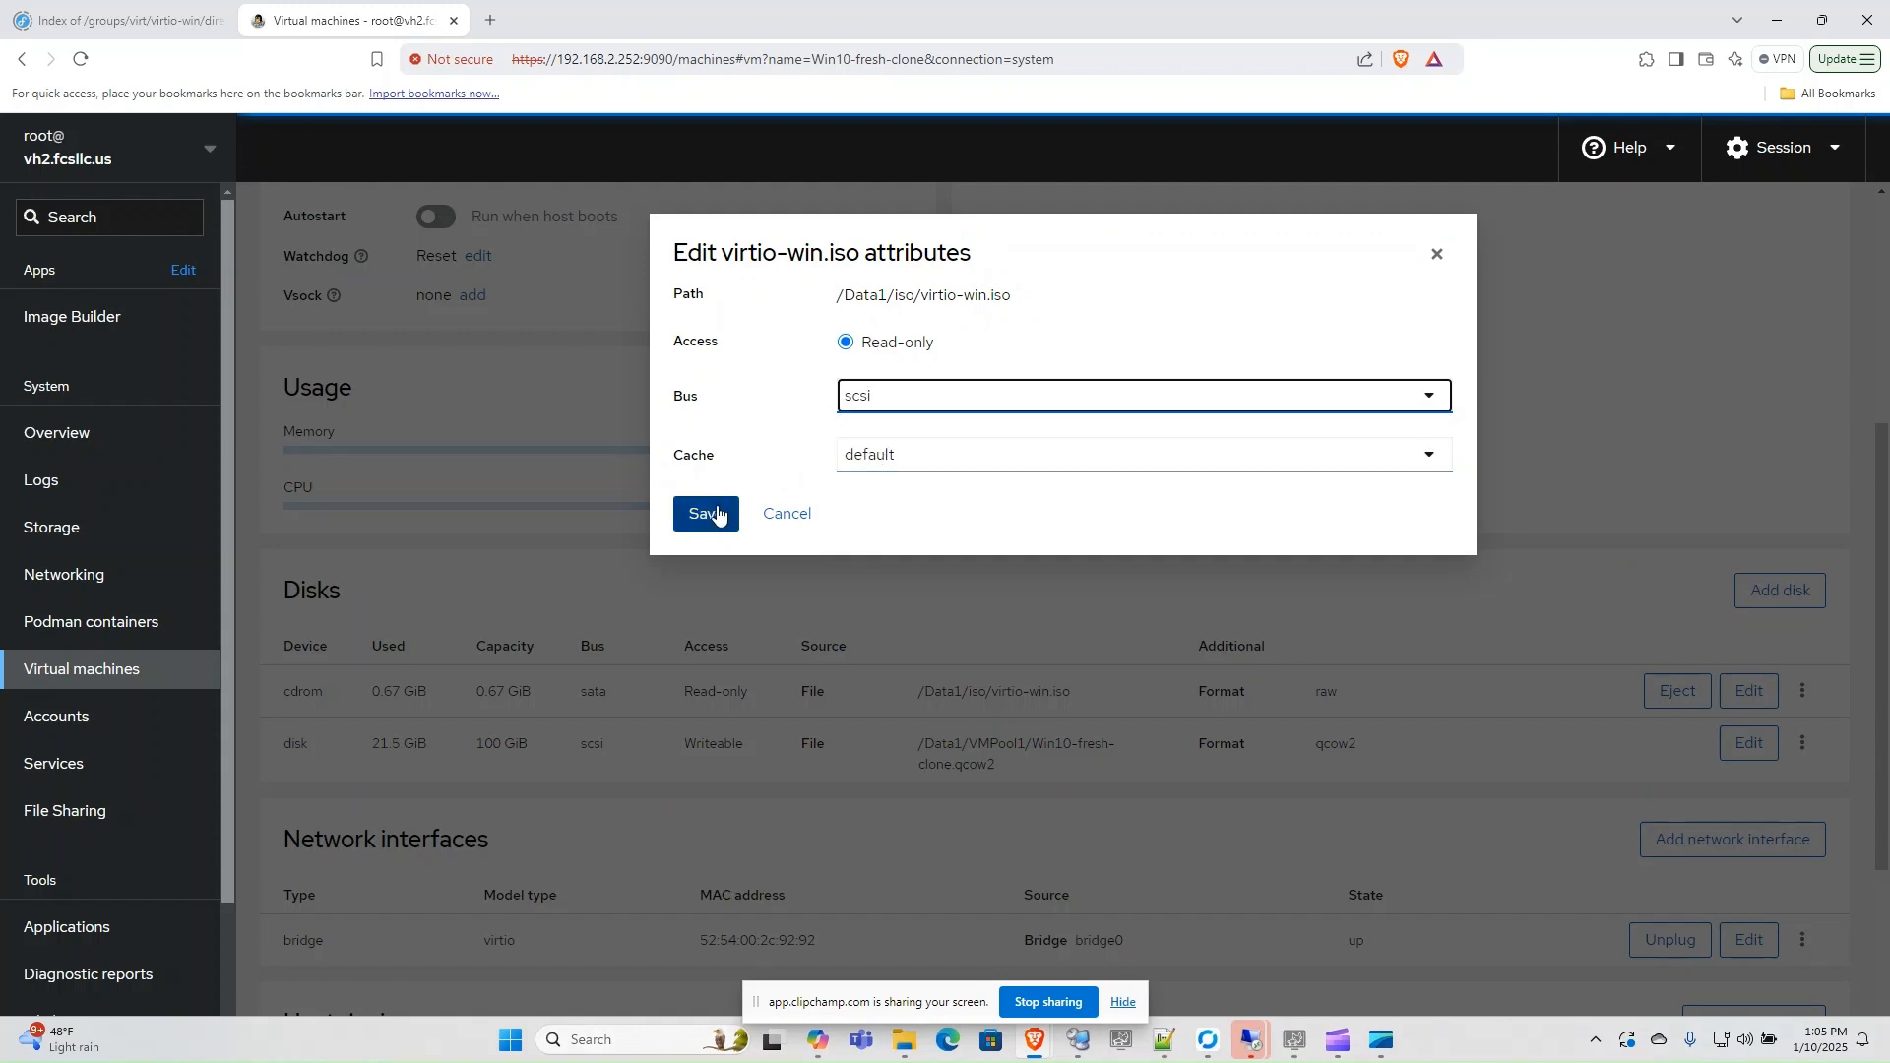
left_click(717, 517)
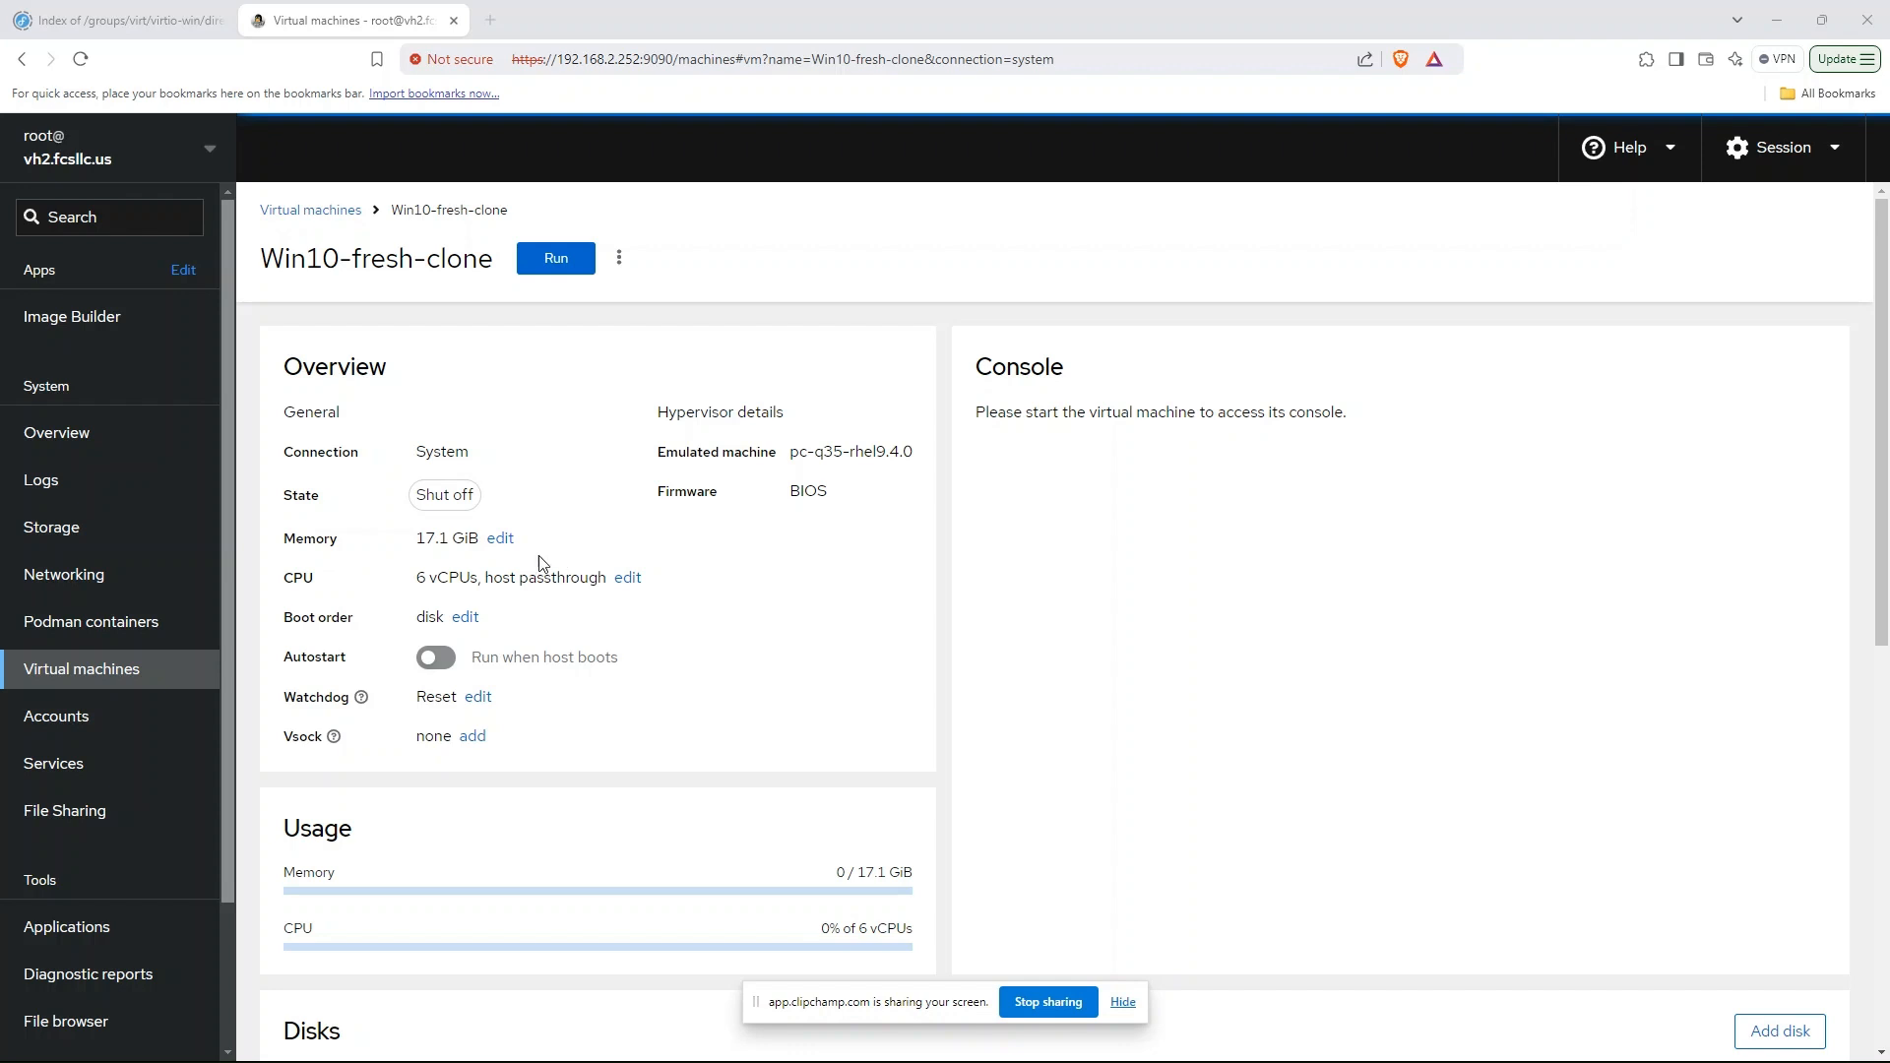
Step: Set the VM's maximum memory allocation to 32730 MiB and its current allocation to 15934 MiB
left_click(504, 542)
left_click(501, 540)
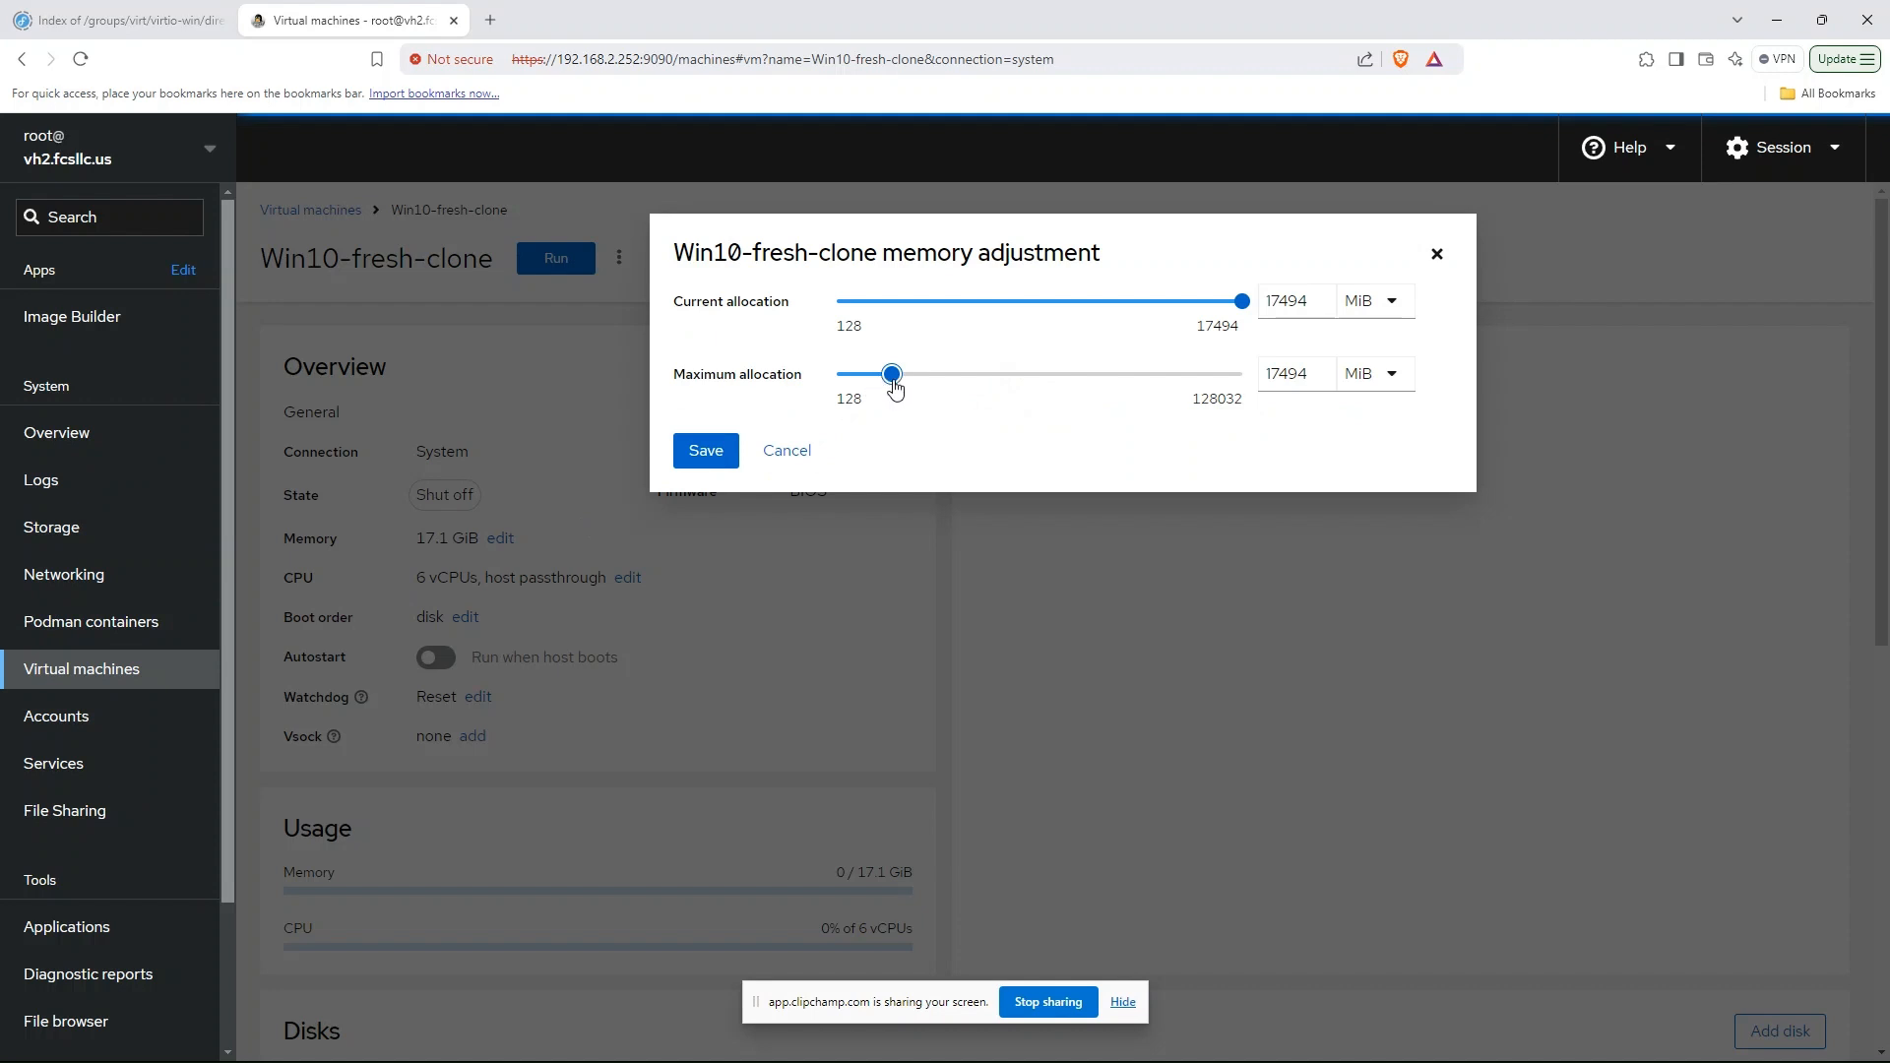
left_click_drag(891, 377, 941, 382)
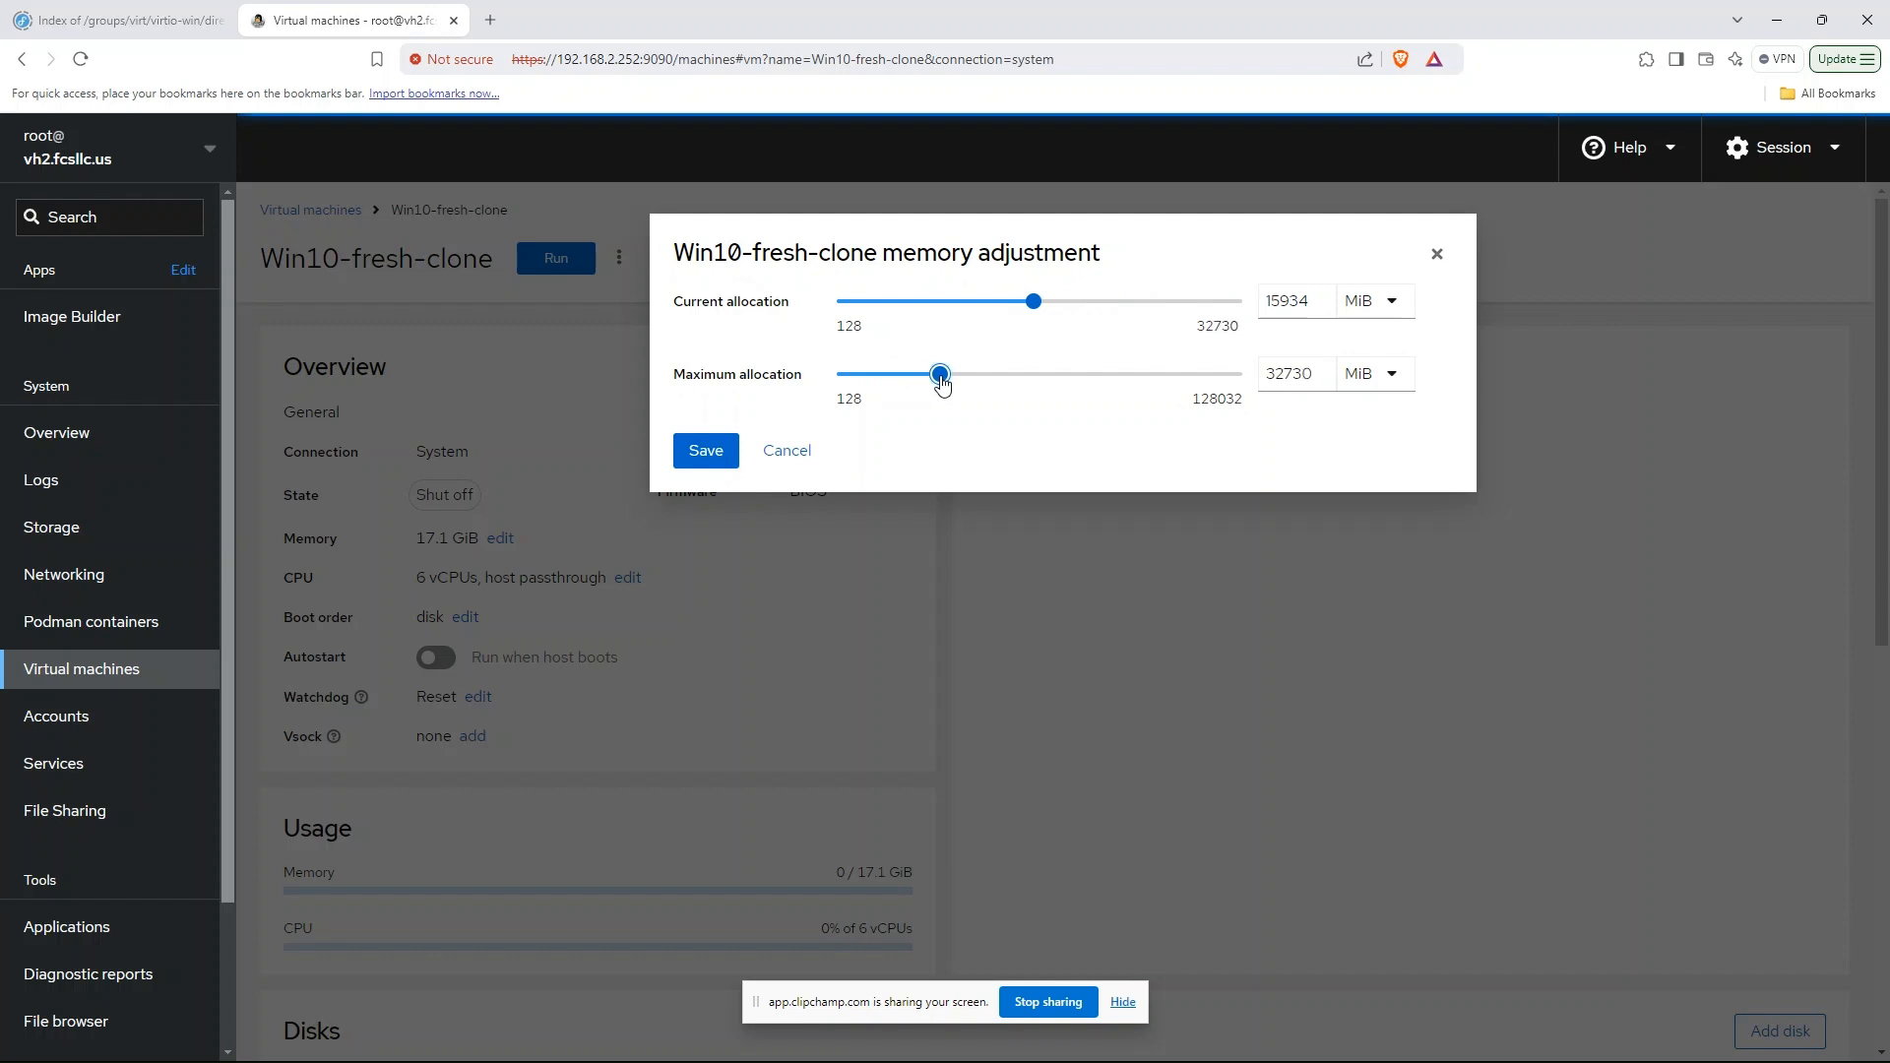
left_click(707, 452)
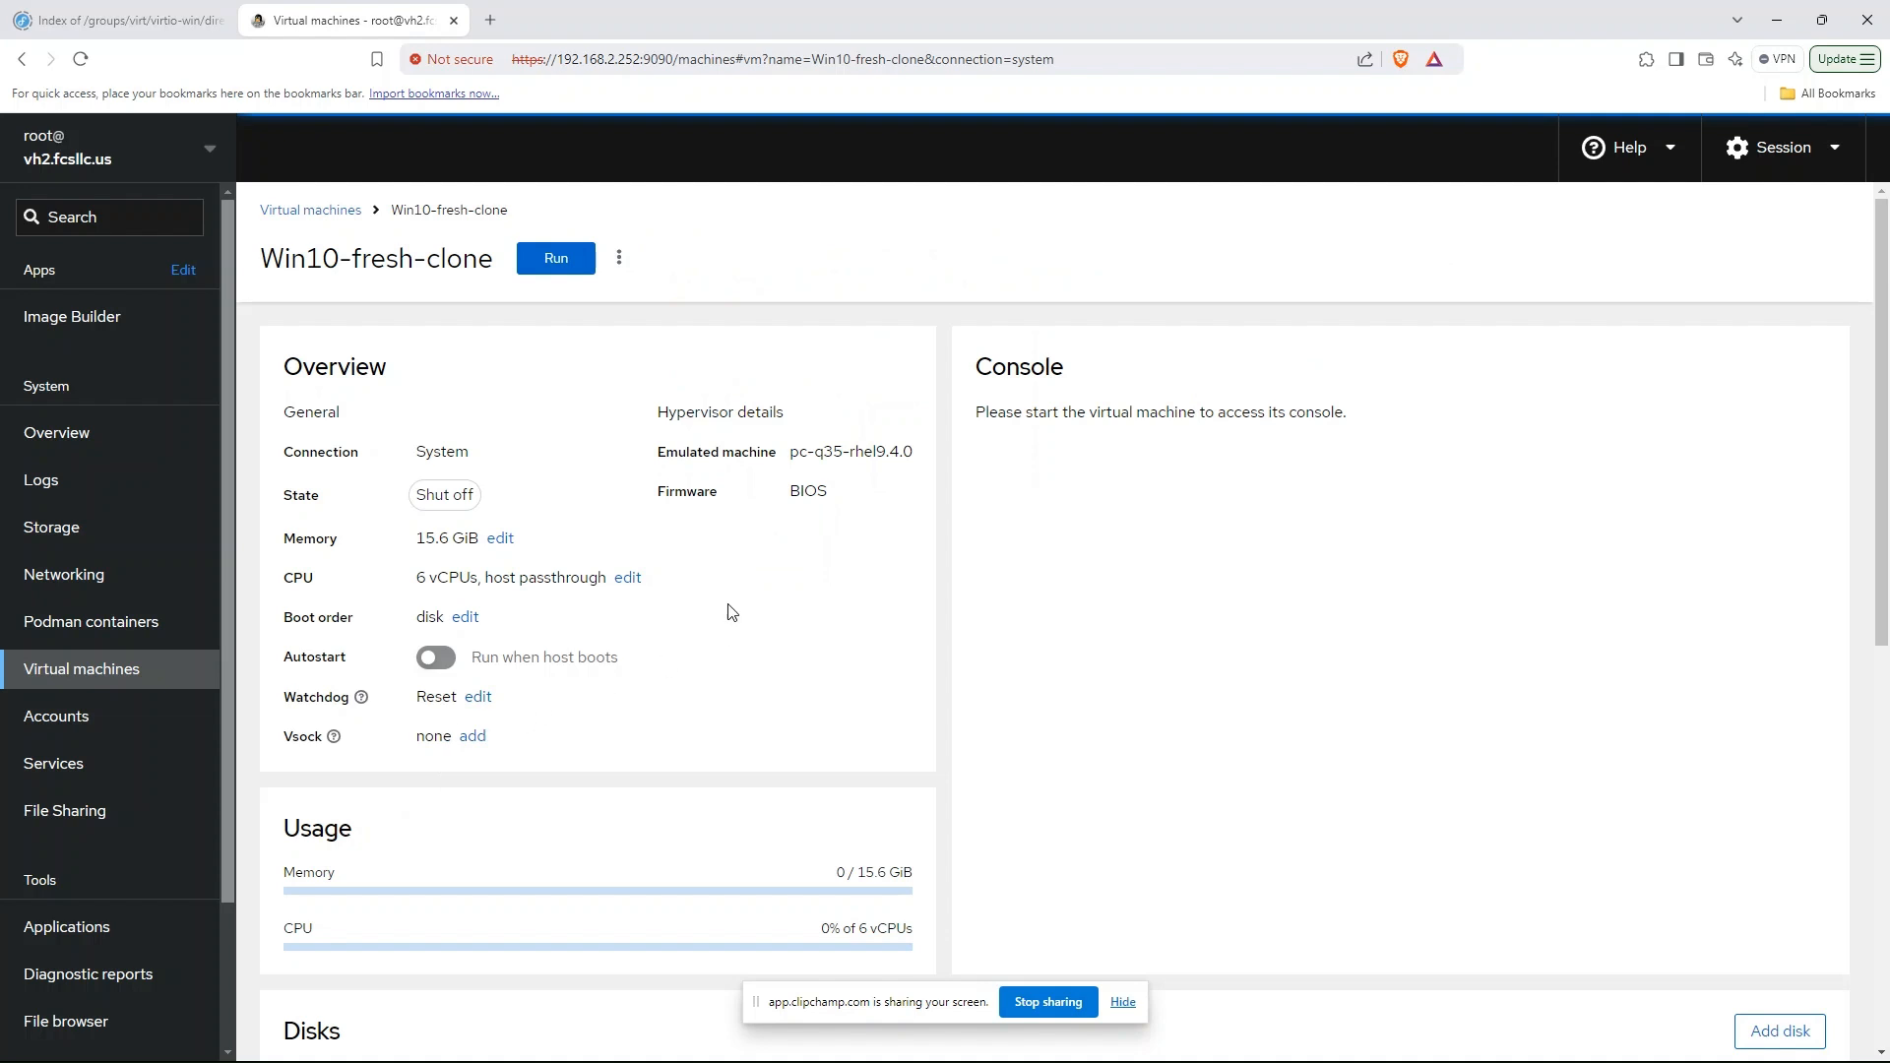
left_click(501, 539)
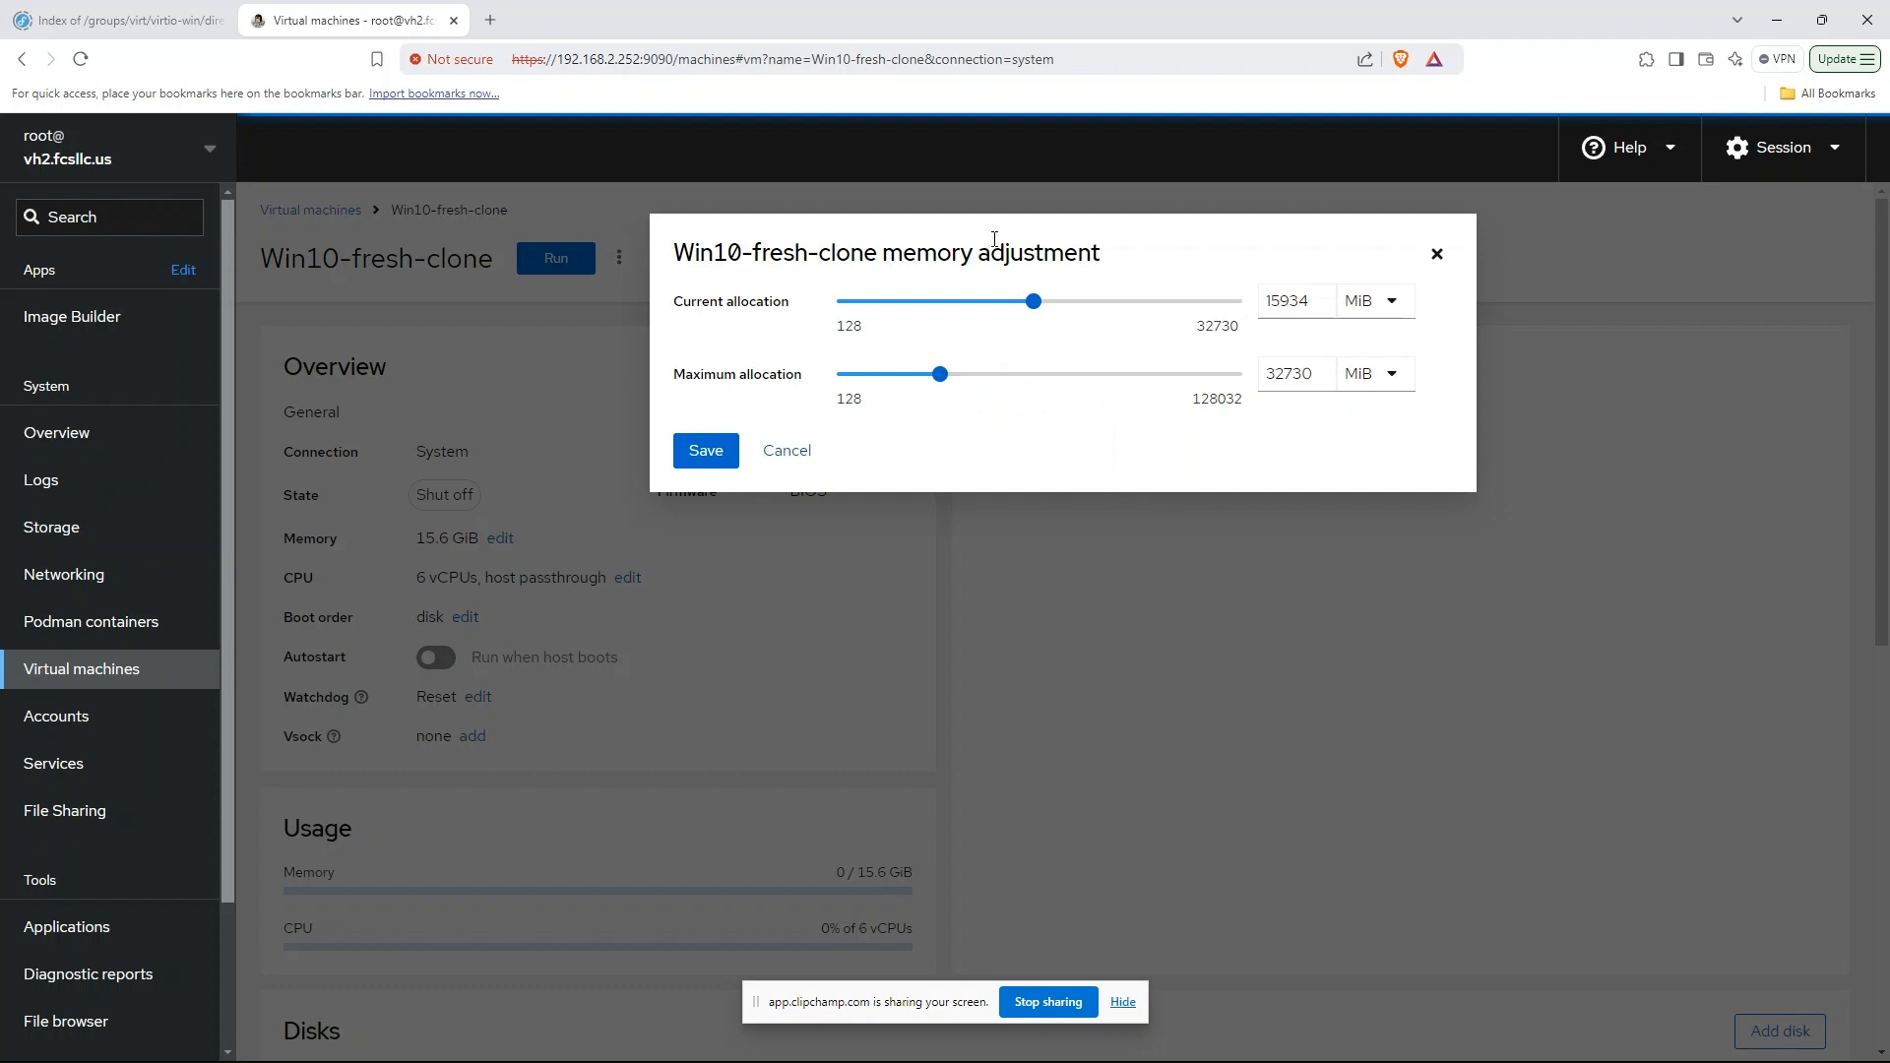
left_click(794, 453)
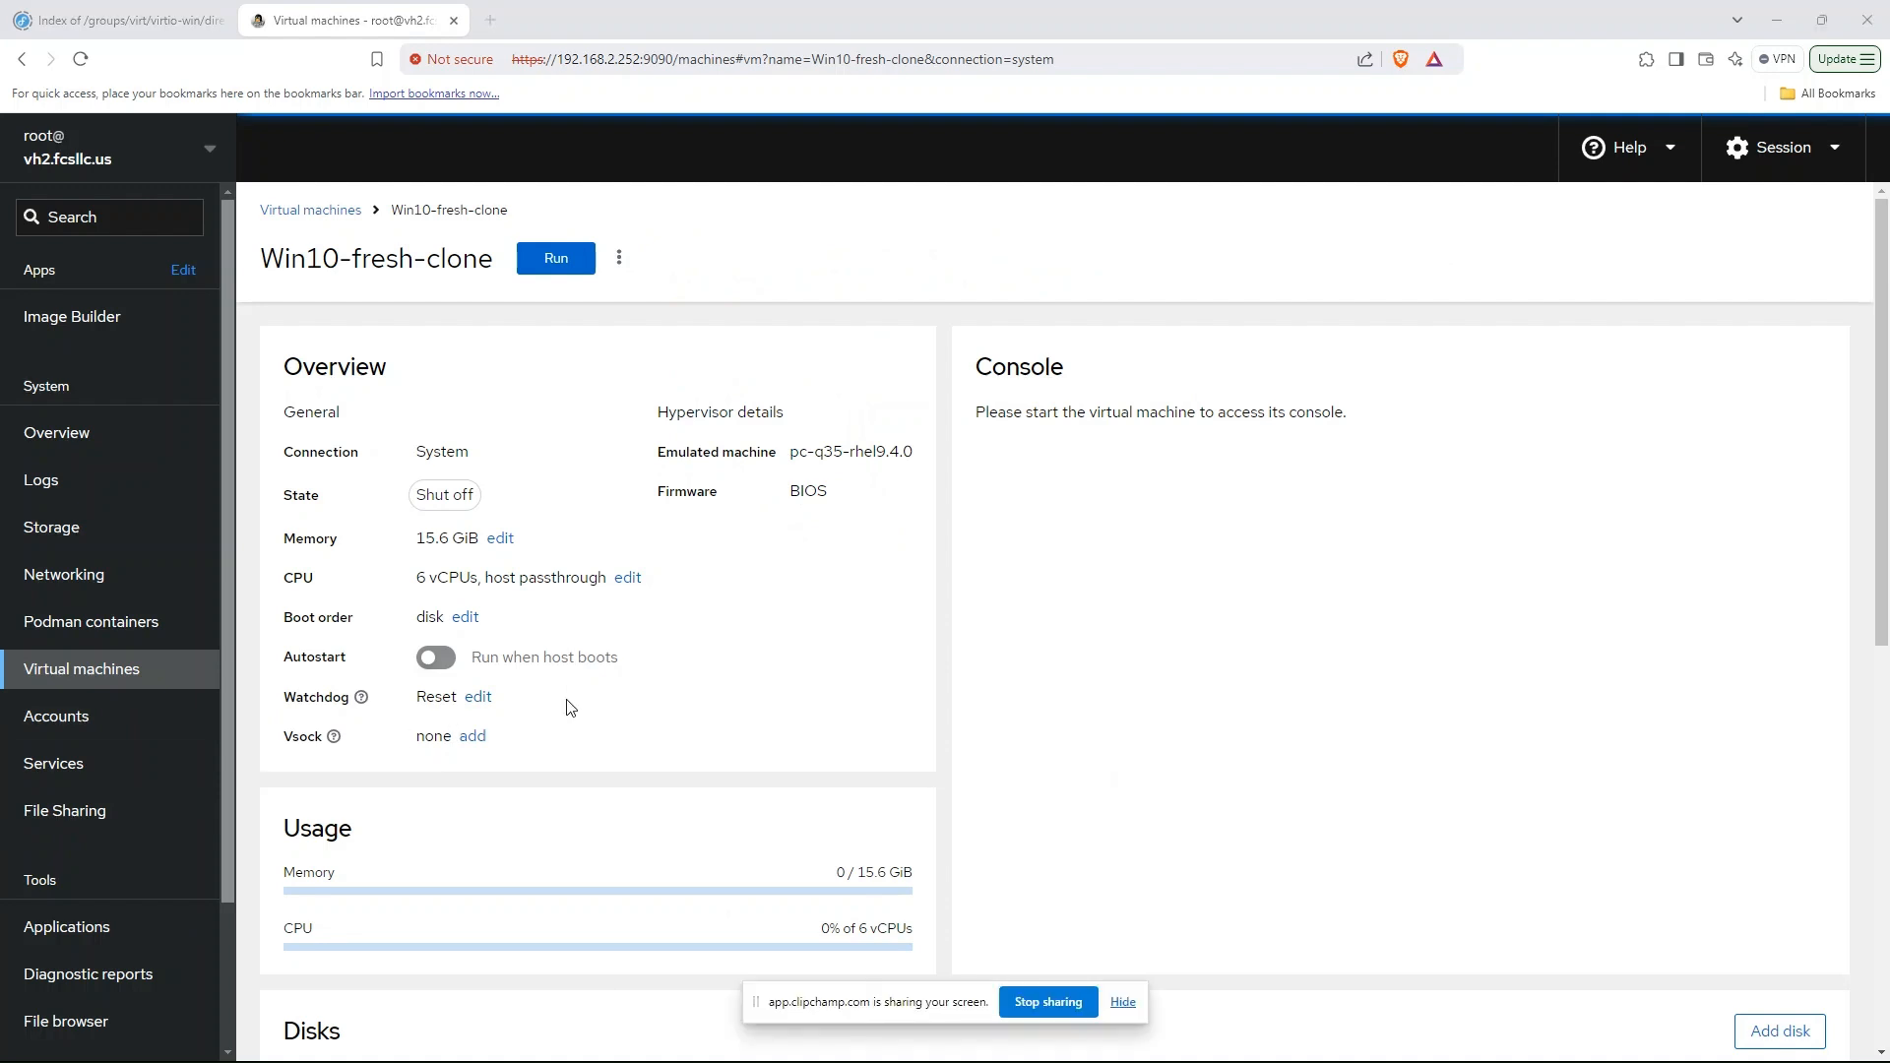
Step: Apply the VM's CPU details with a vCPU maximum of 8, a vCPU count of 6 and host-passthrough mode
left_click(639, 582)
left_click(628, 579)
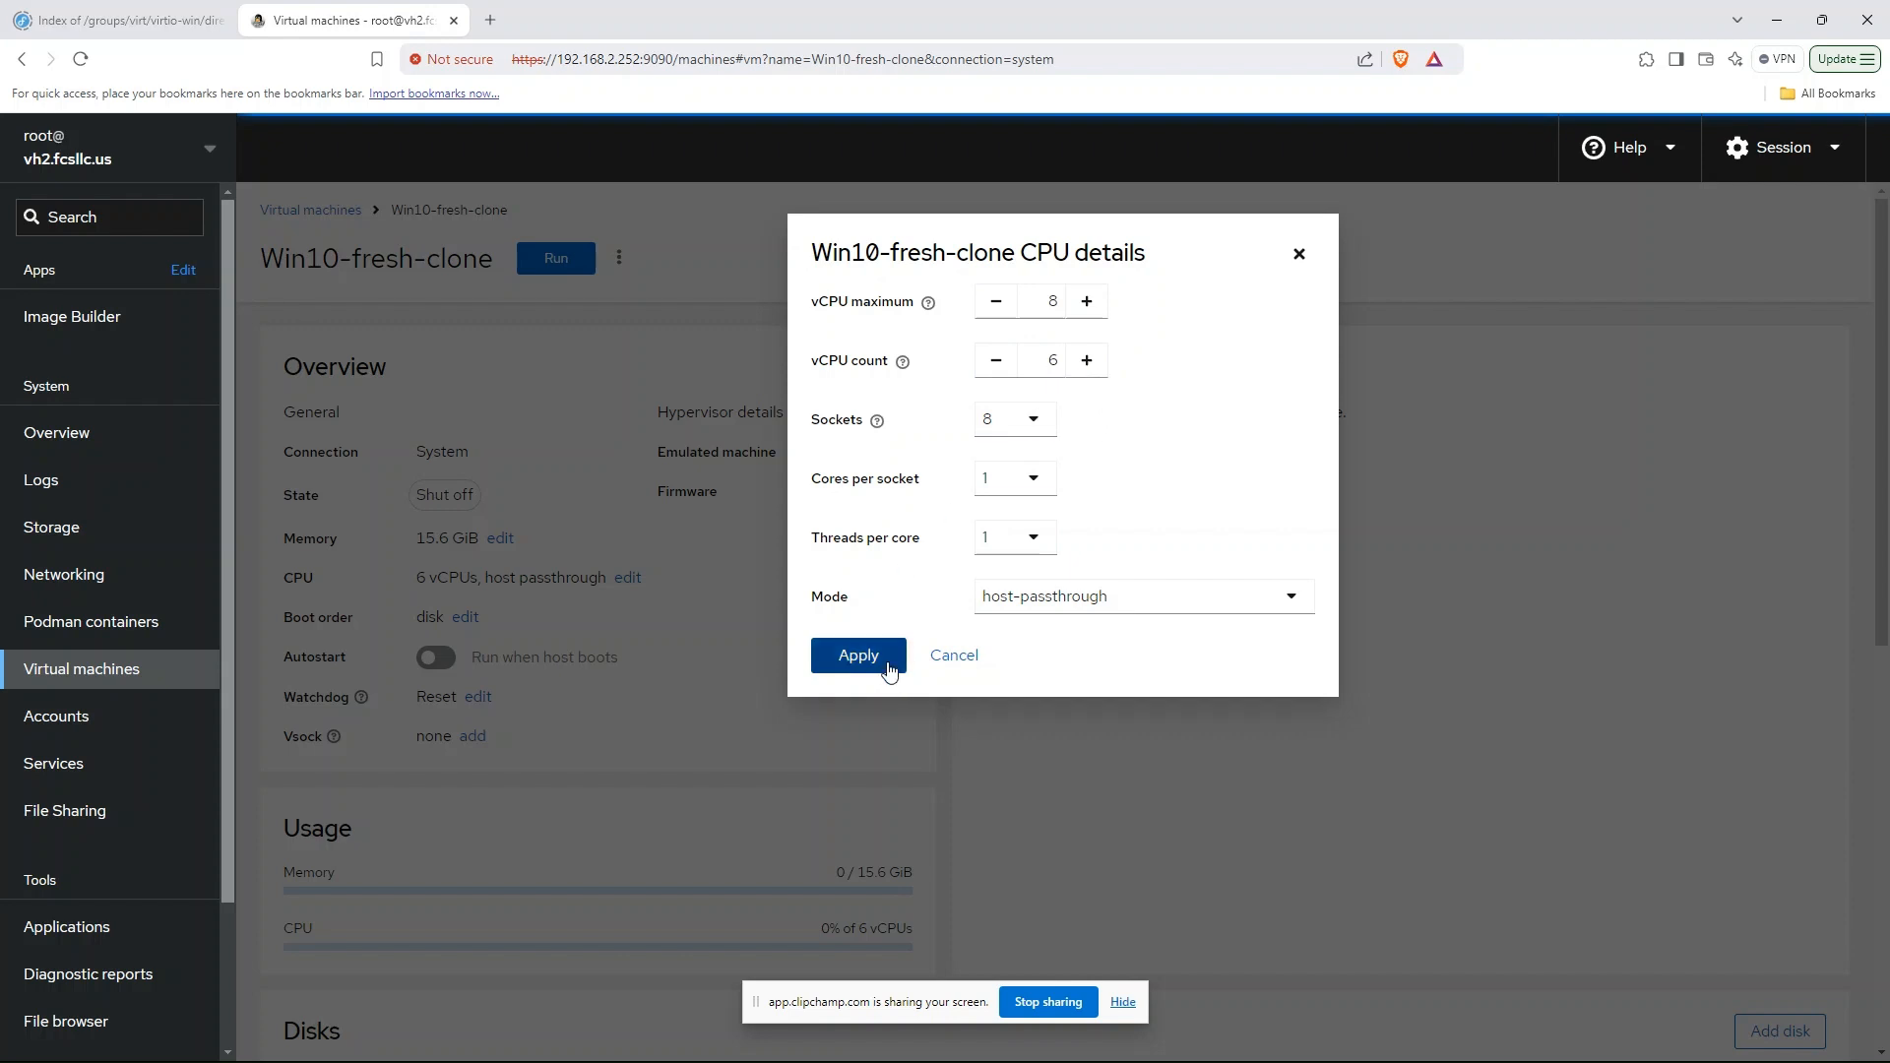
left_click(858, 655)
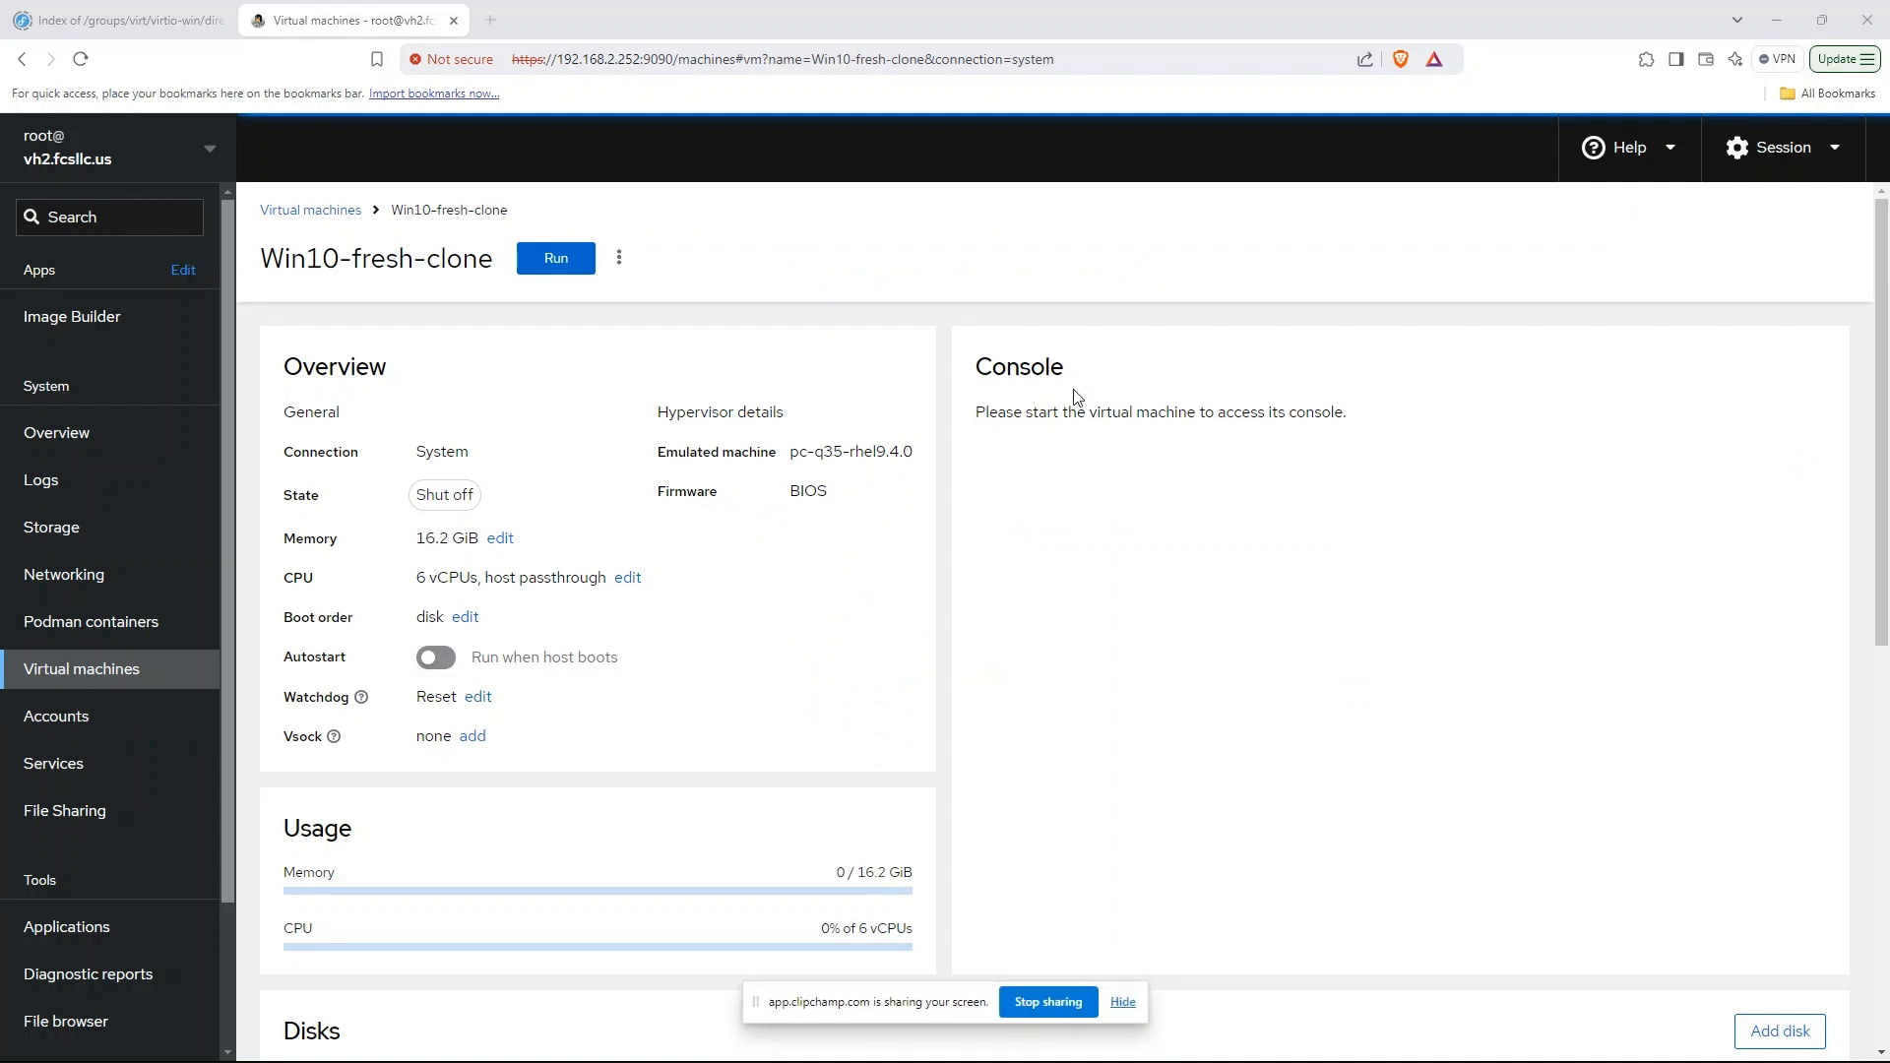
Step: Start Win10-fresh-clone and sign in to Windows through the VNC console with the account password
left_click(558, 259)
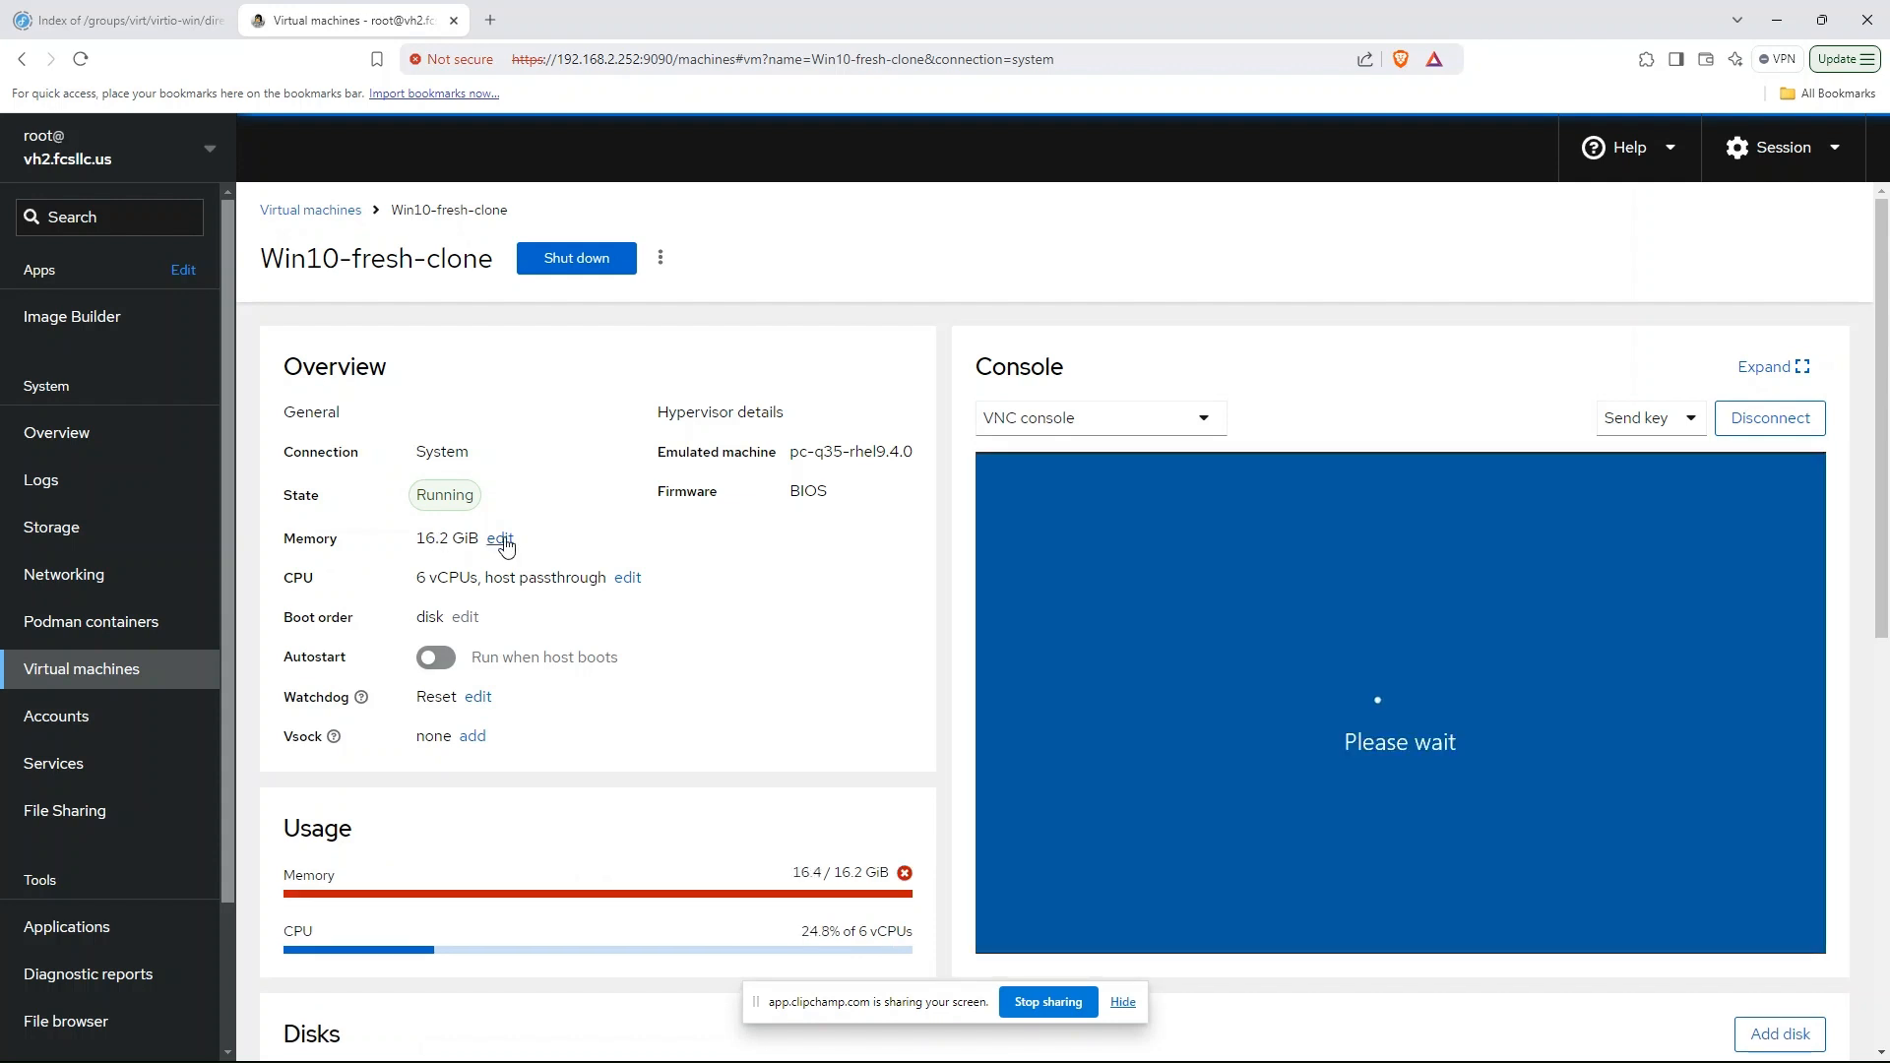
left_click(1103, 837)
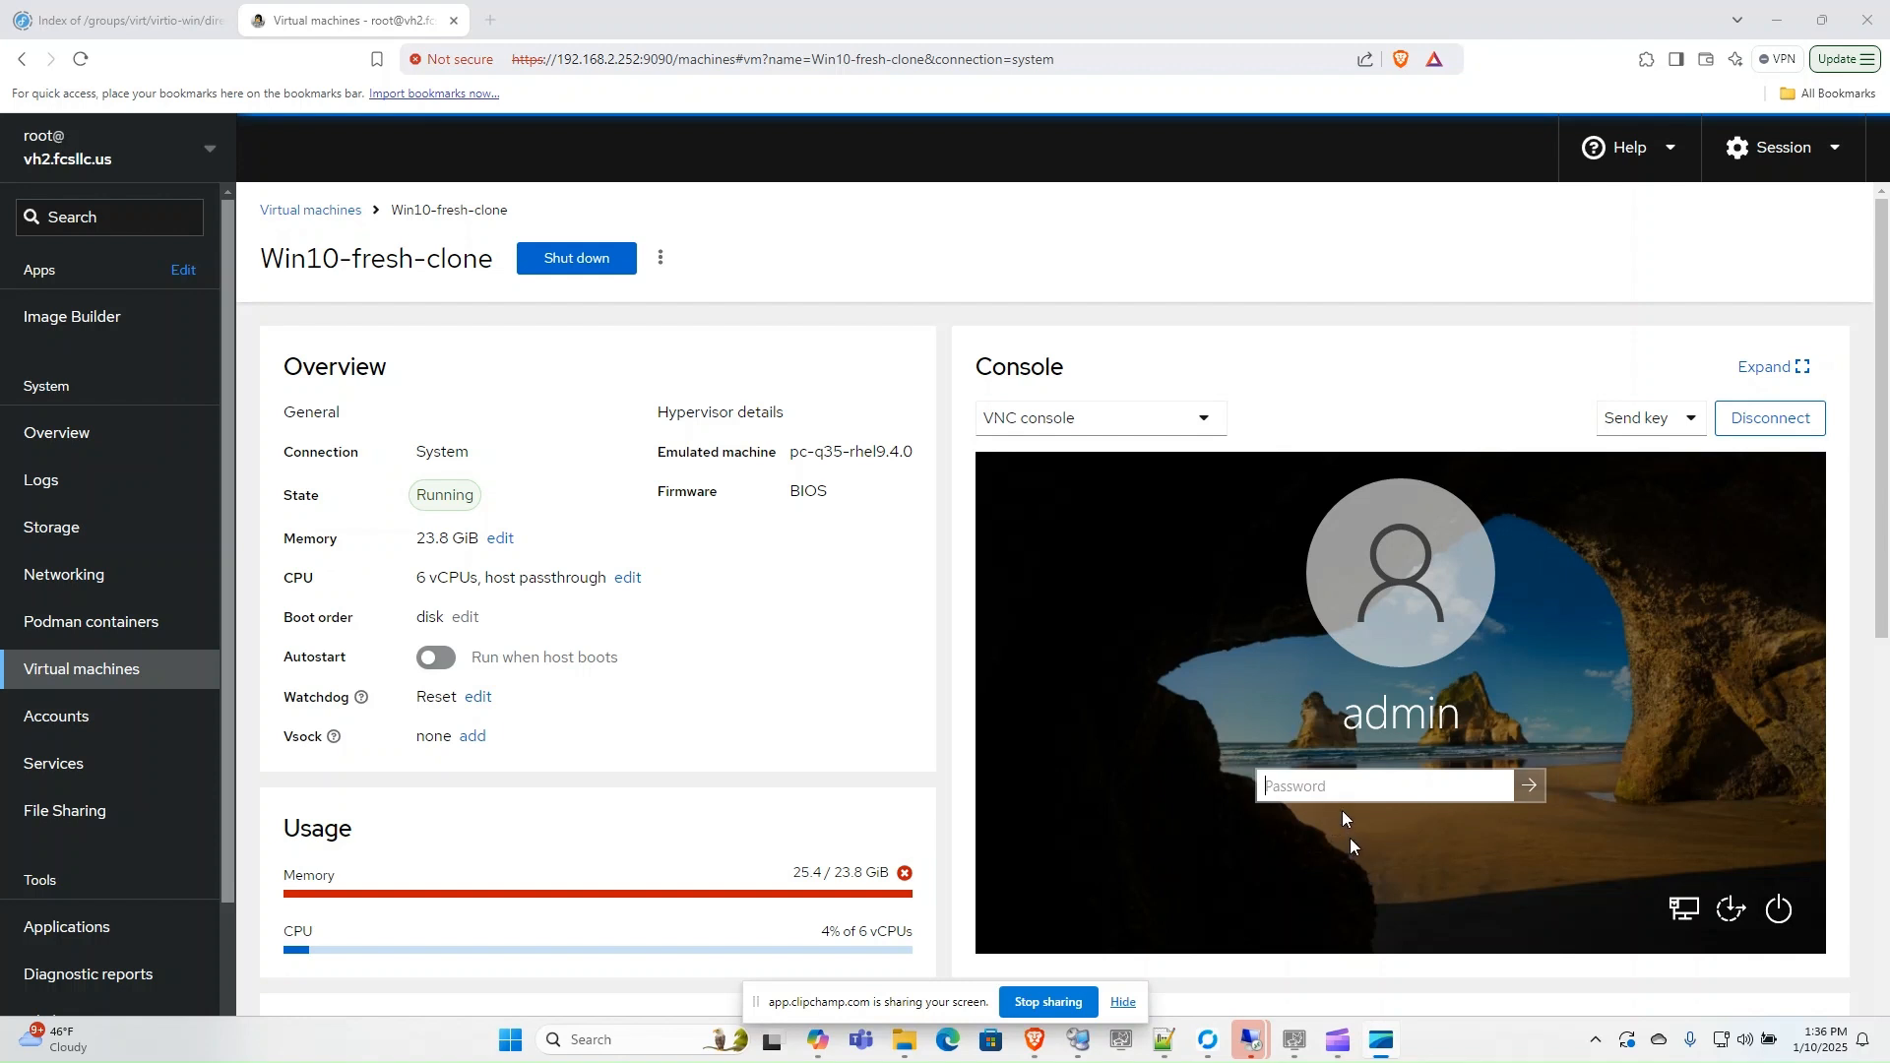
type("*****")
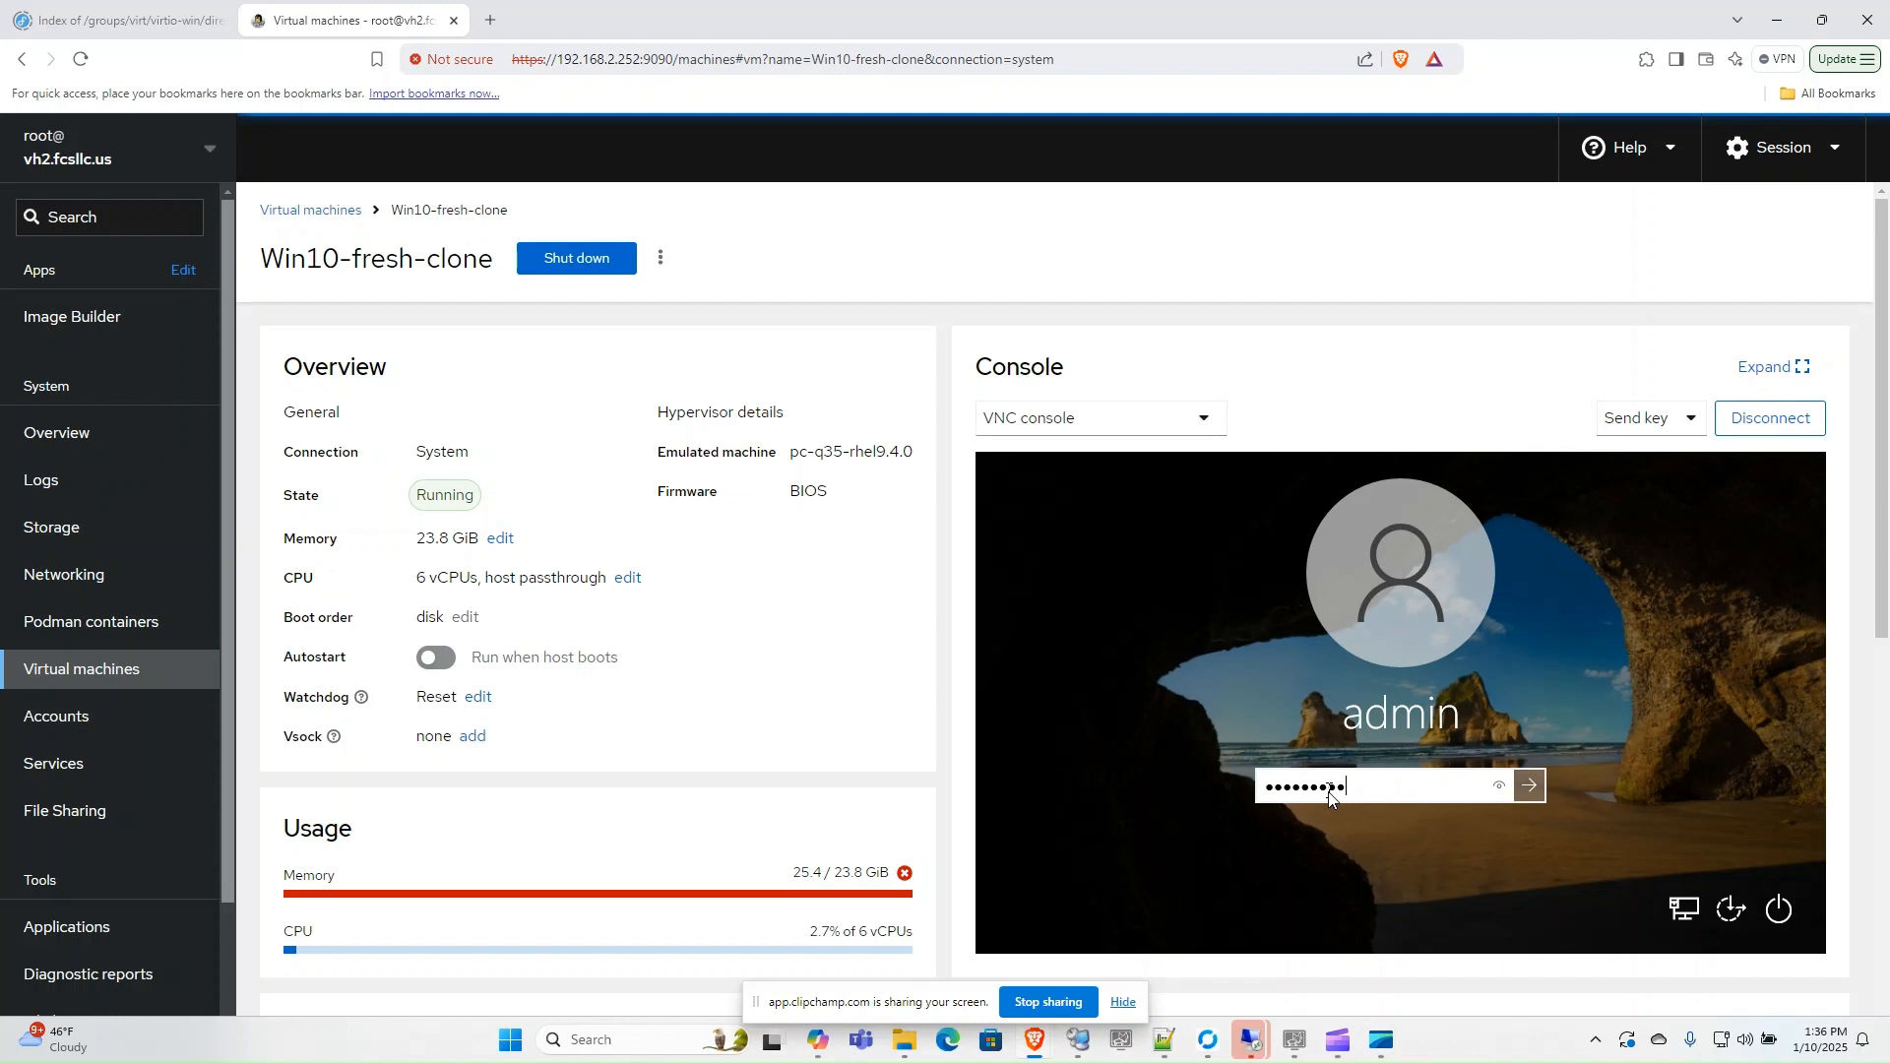
type("******")
key("Return")
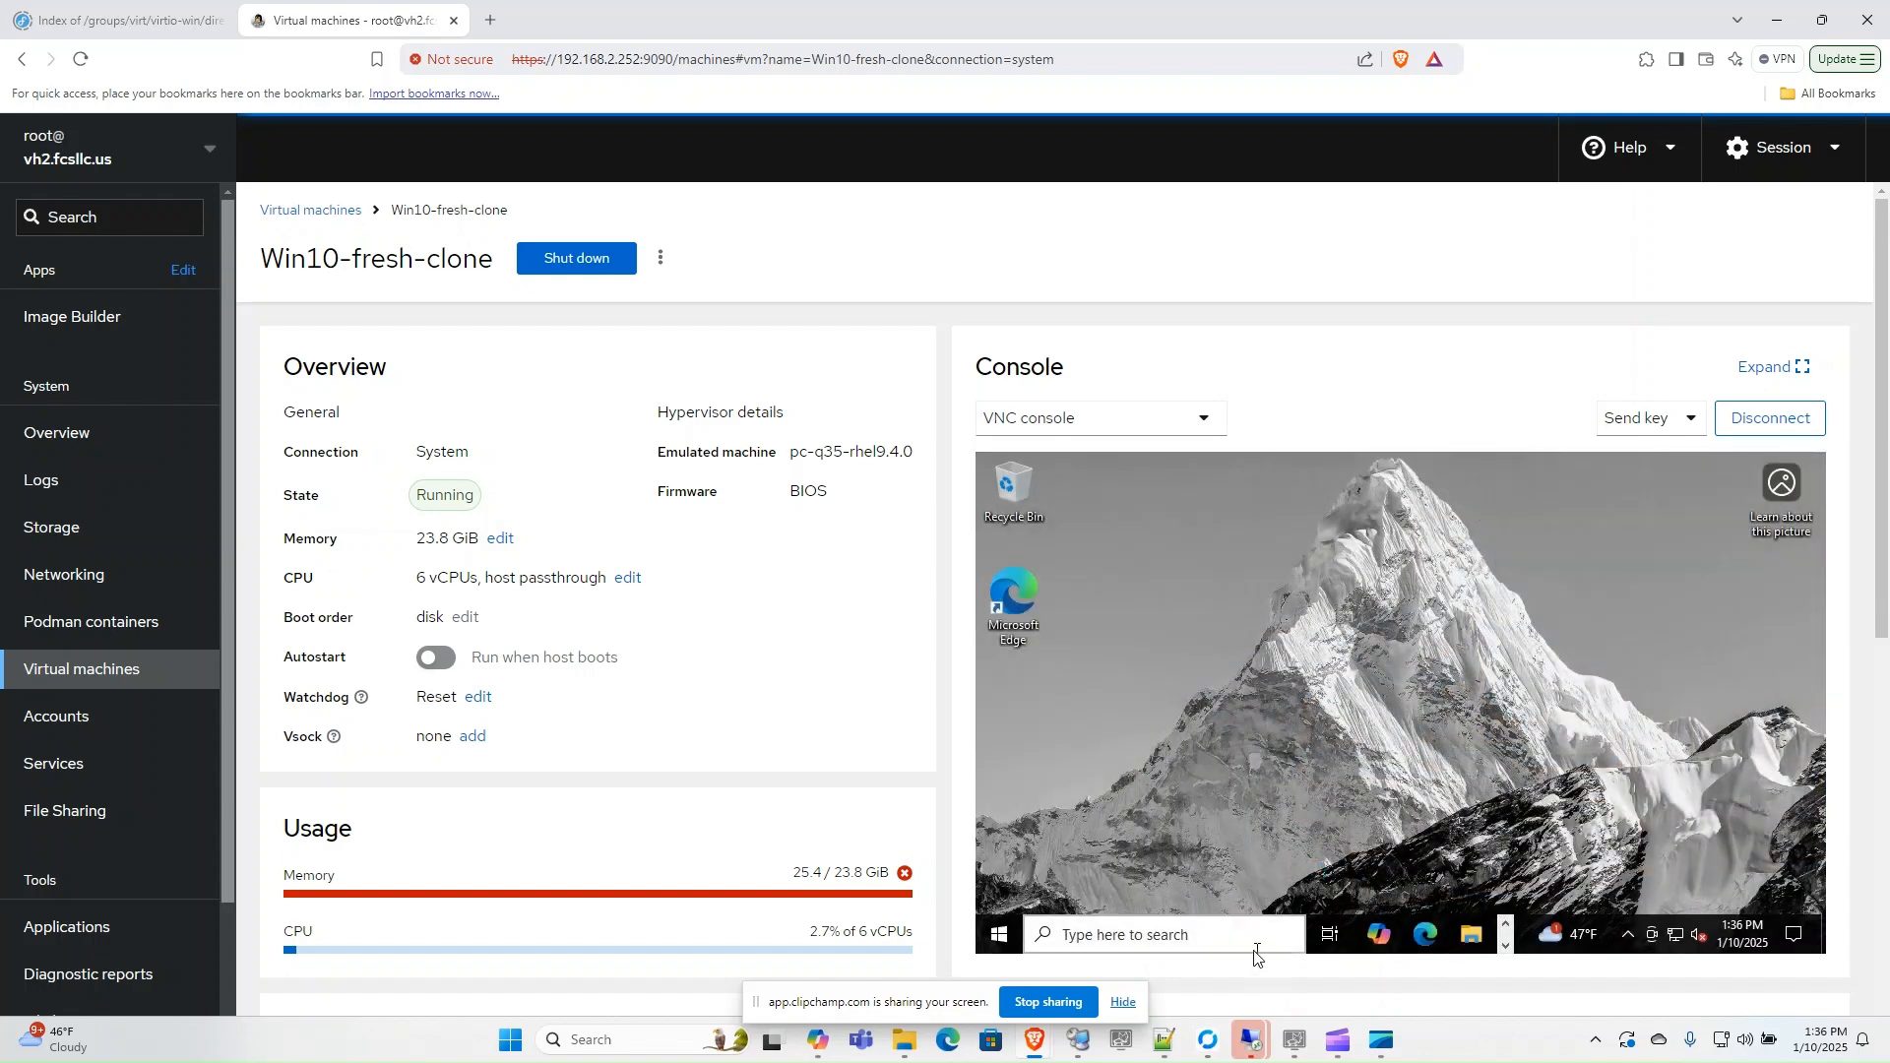
Step: Search for Task Manager in the guest Windows and open its performance view to examine memory use
left_click(1246, 943)
type("task")
left_click(1196, 548)
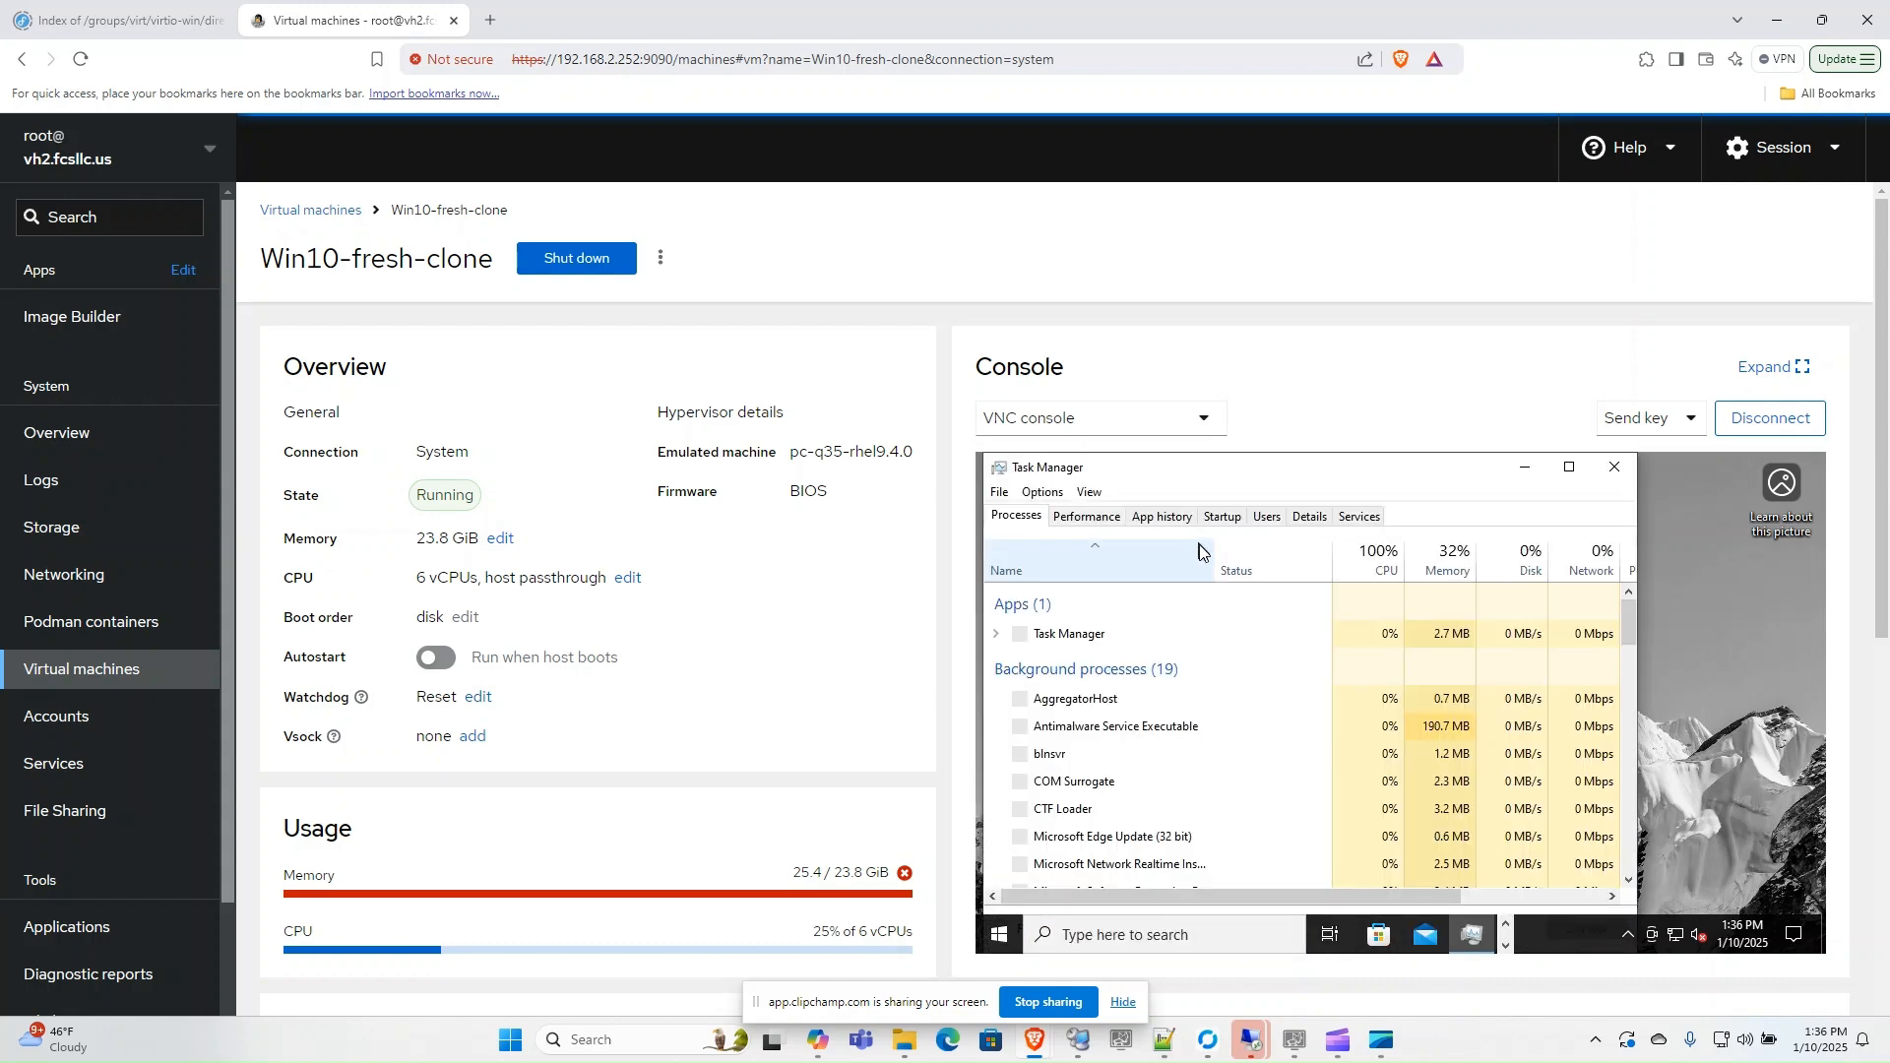
left_click(1091, 522)
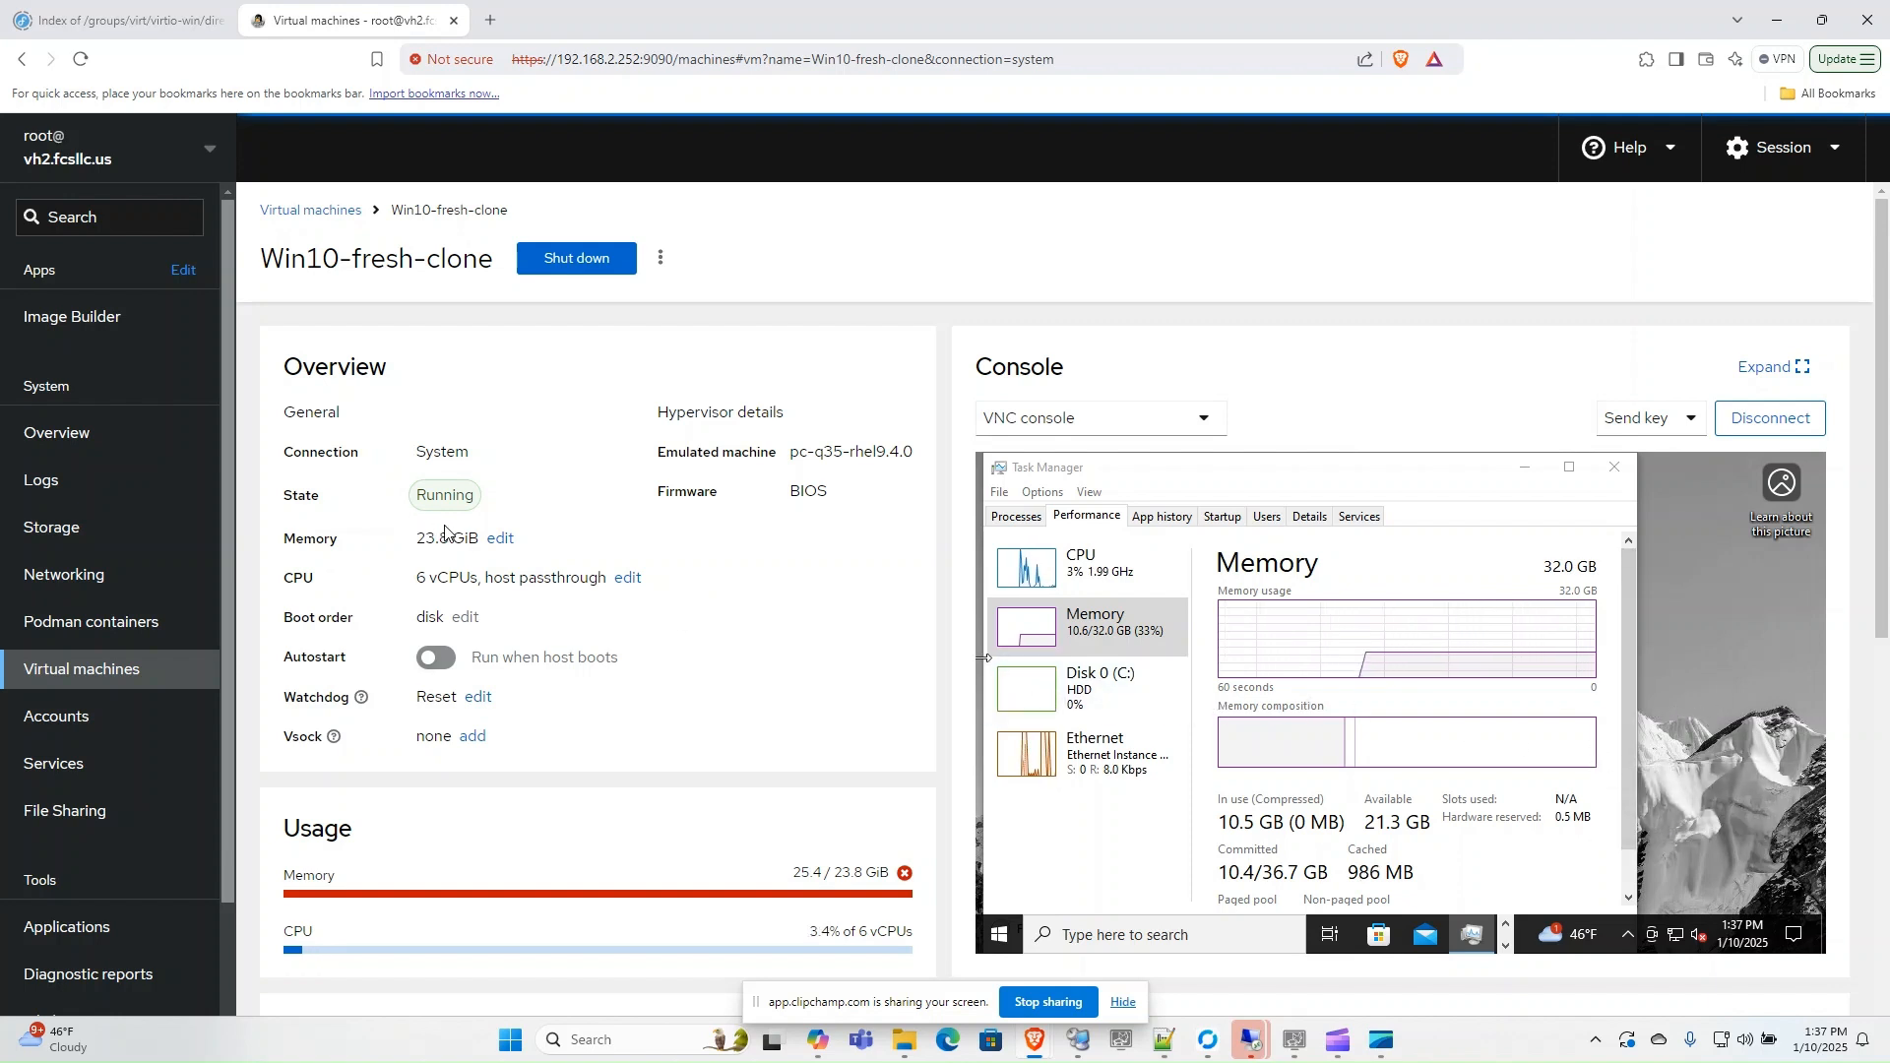
Step: Set the running VM's current memory allocation to 10307 MiB and save the adjustment
left_click(498, 539)
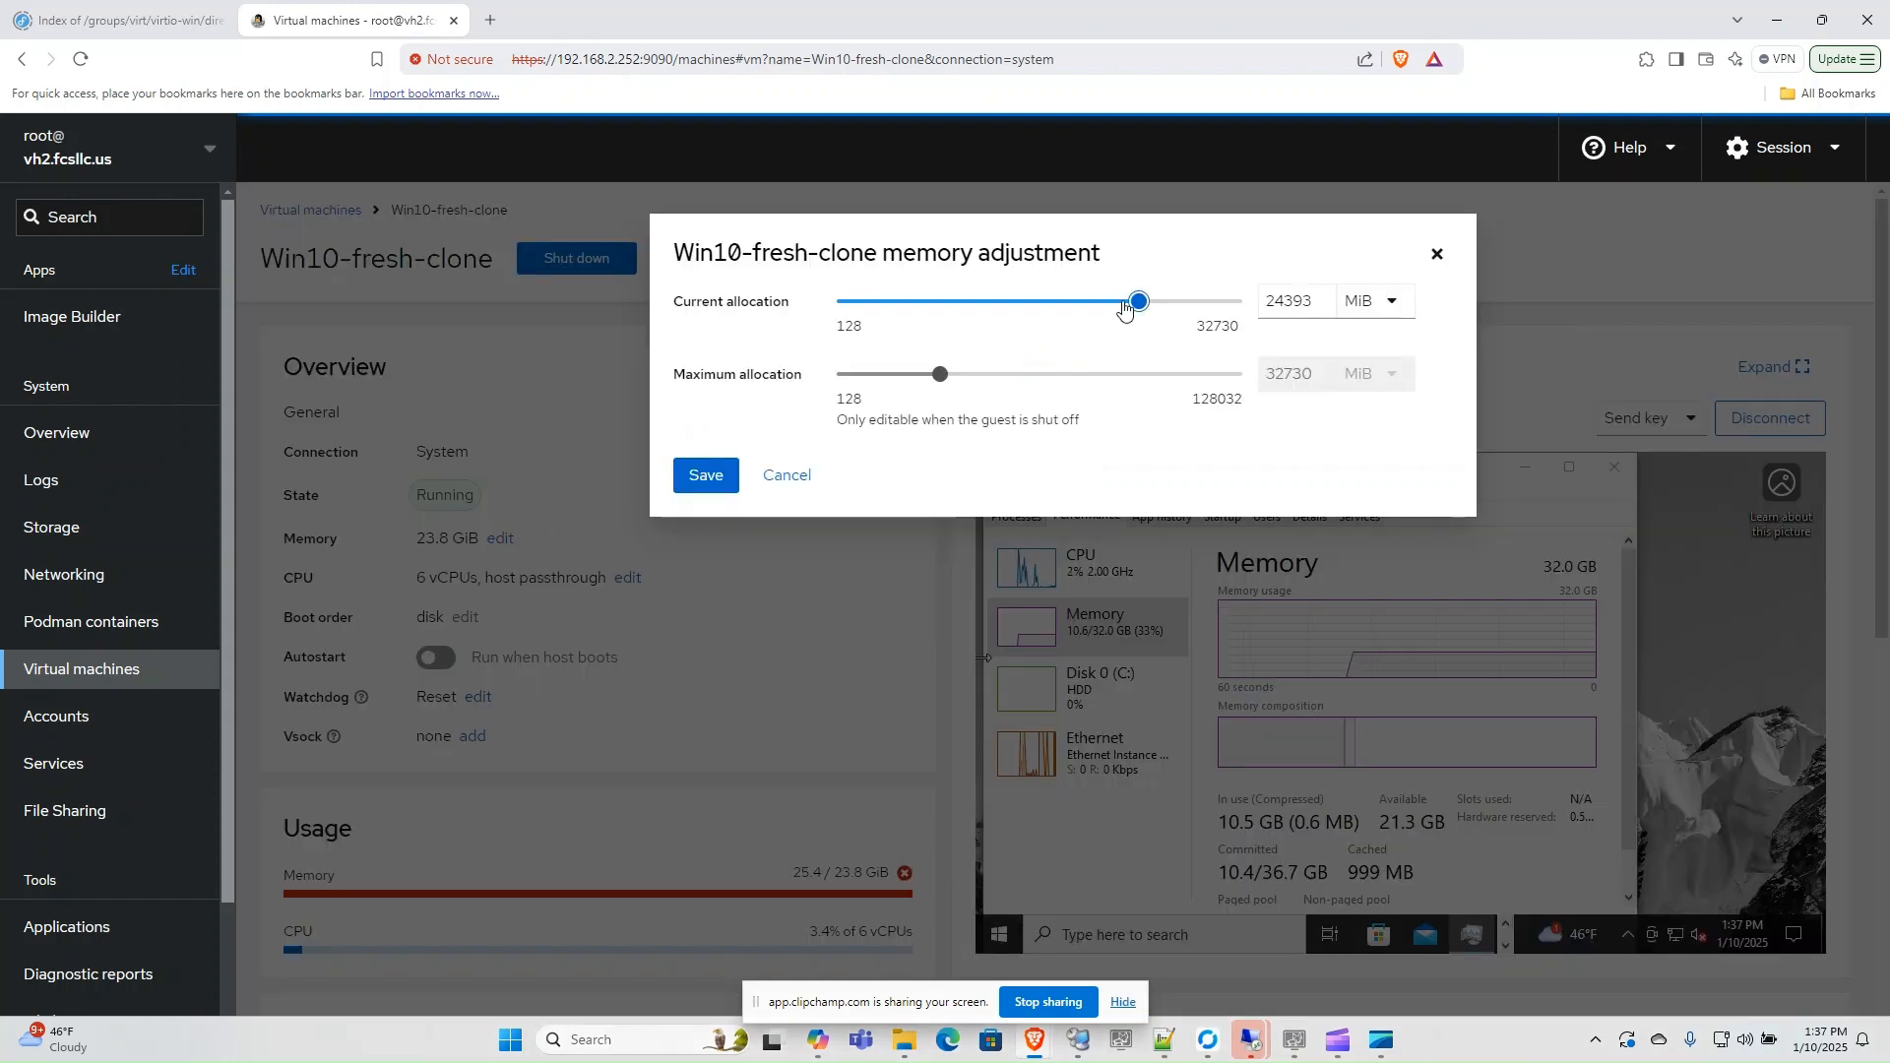
left_click_drag(1132, 304, 967, 307)
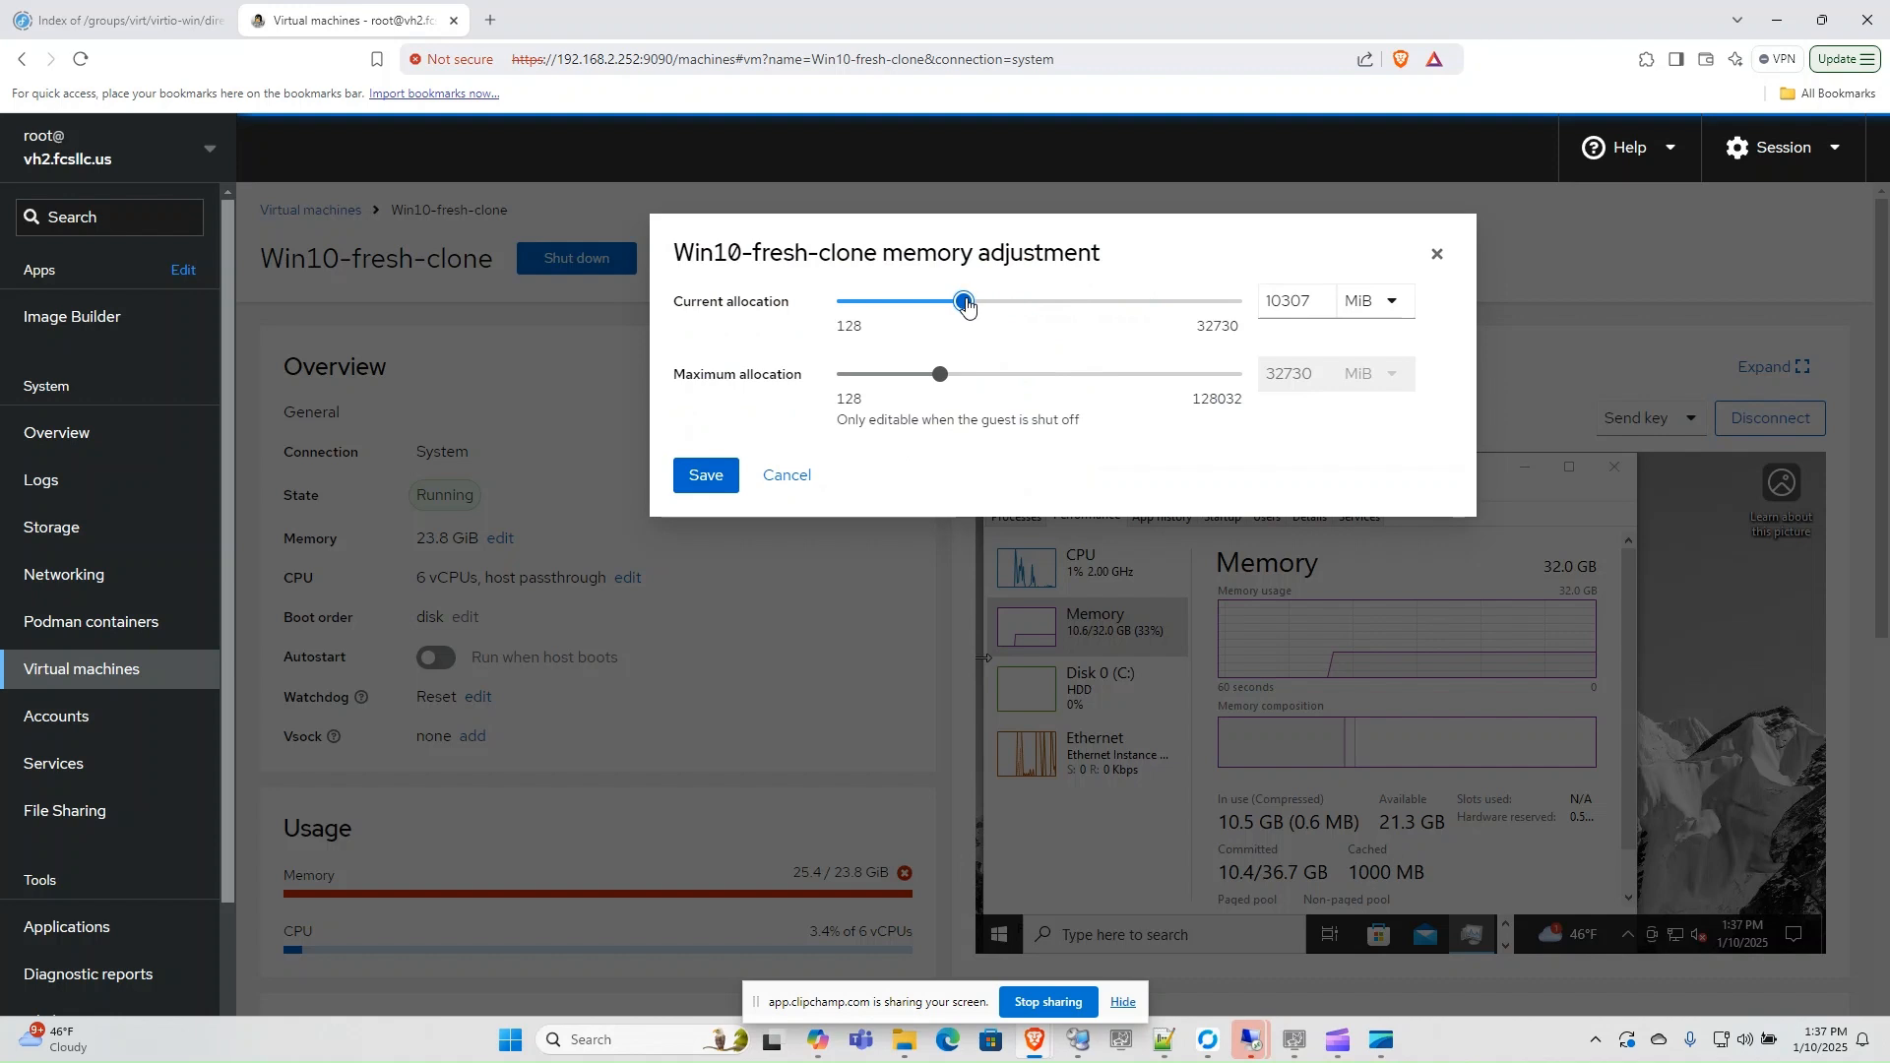
left_click(695, 480)
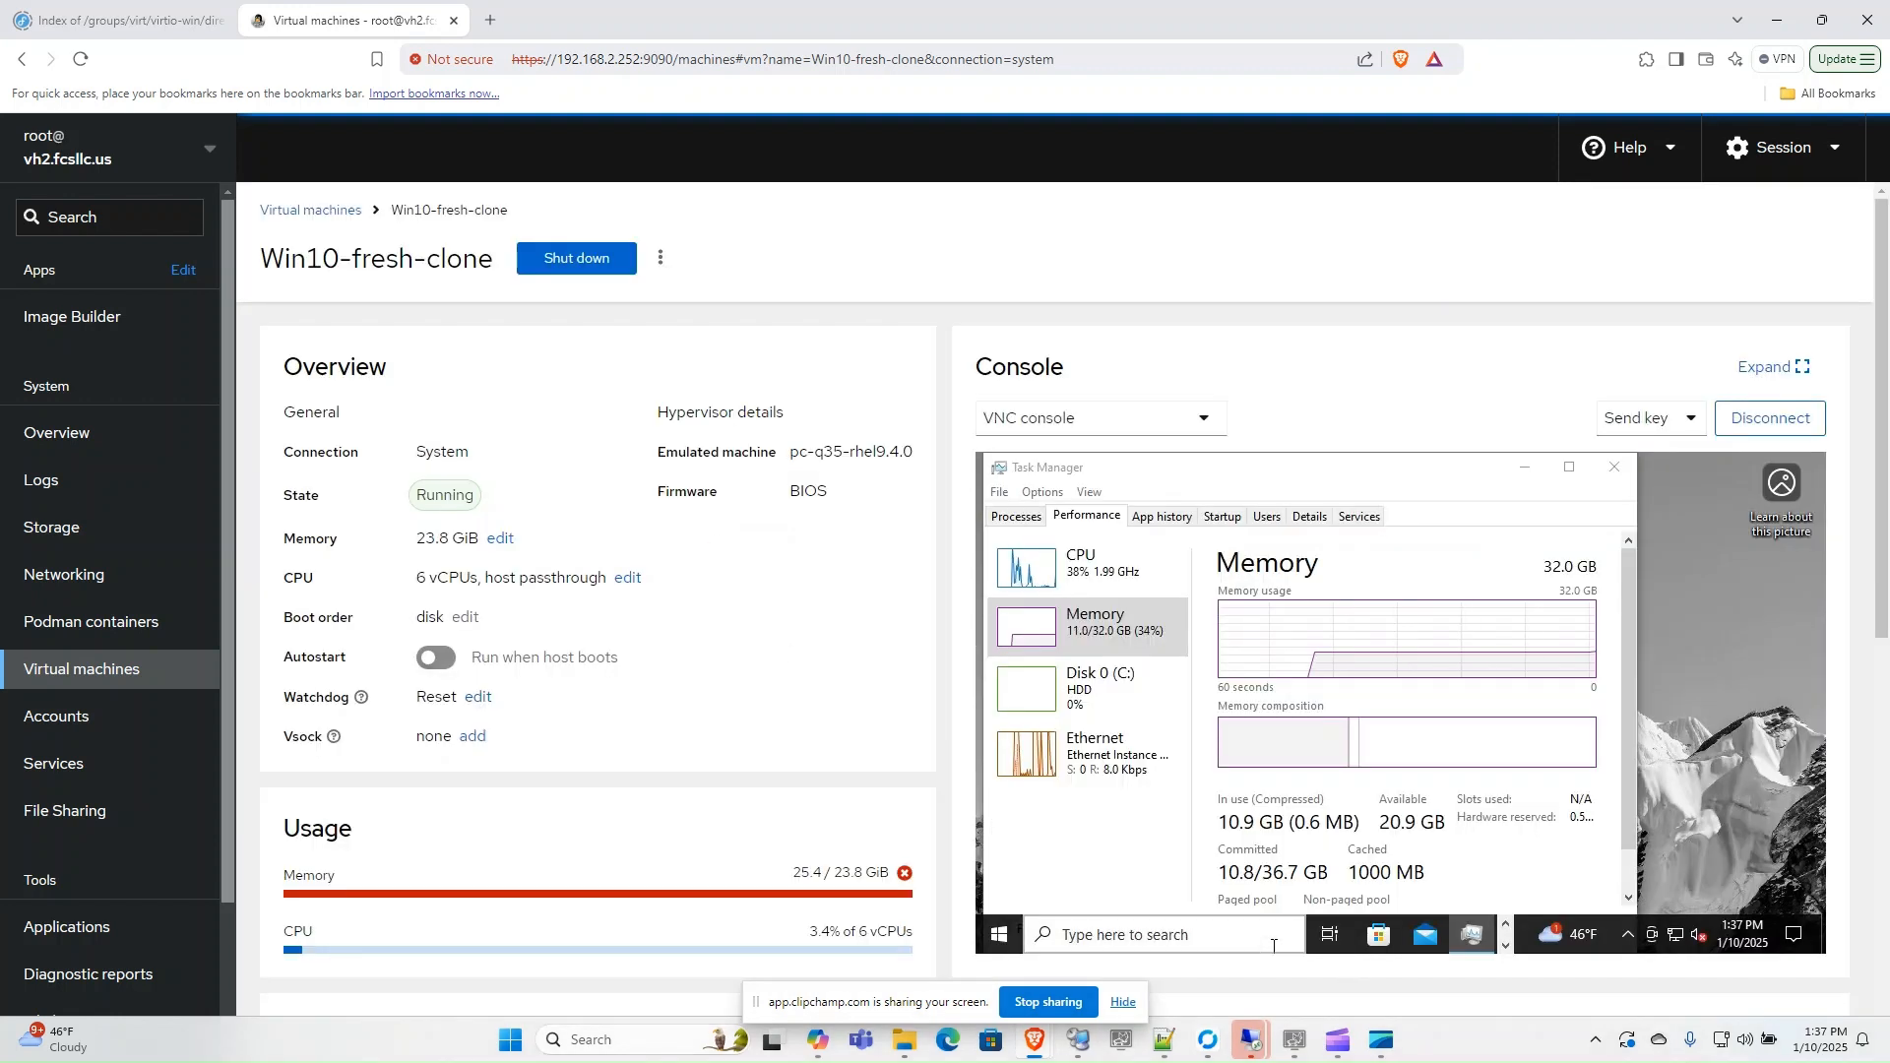